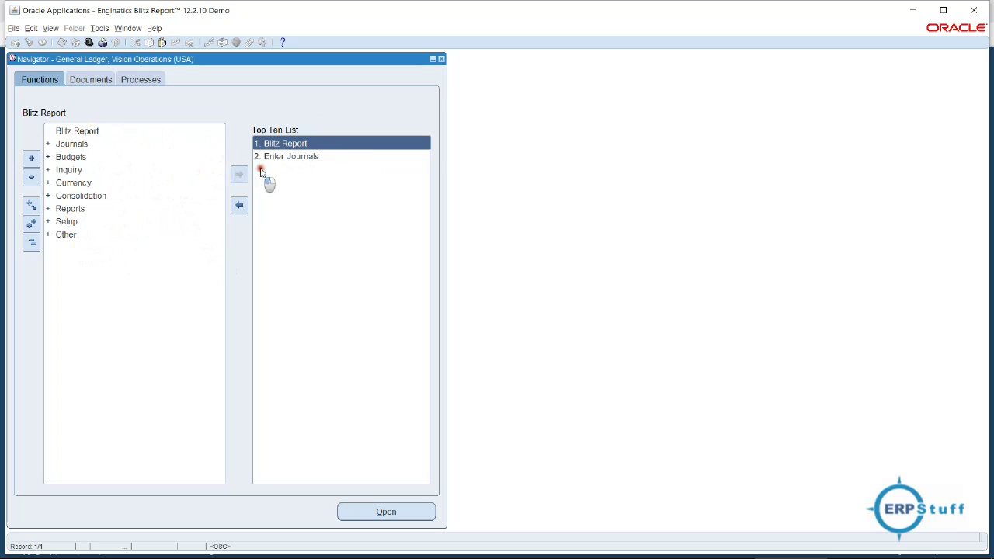
# - Launch Blitz Report from the Top Ten List and cancel the Reports list
pyautogui.doubleClick(291, 145)
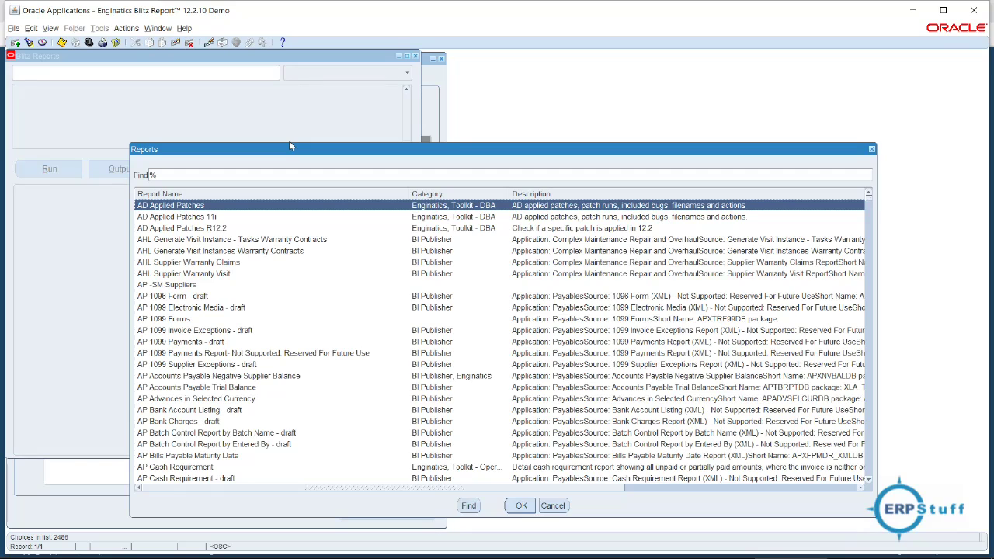
pyautogui.moveTo(424, 150); pyautogui.dragTo(395, 88)
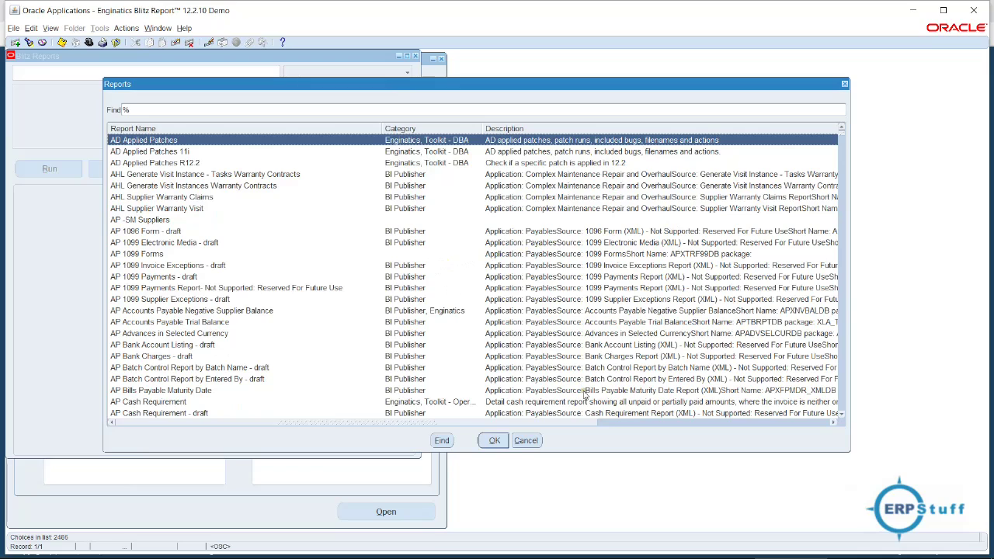
pyautogui.click(523, 442)
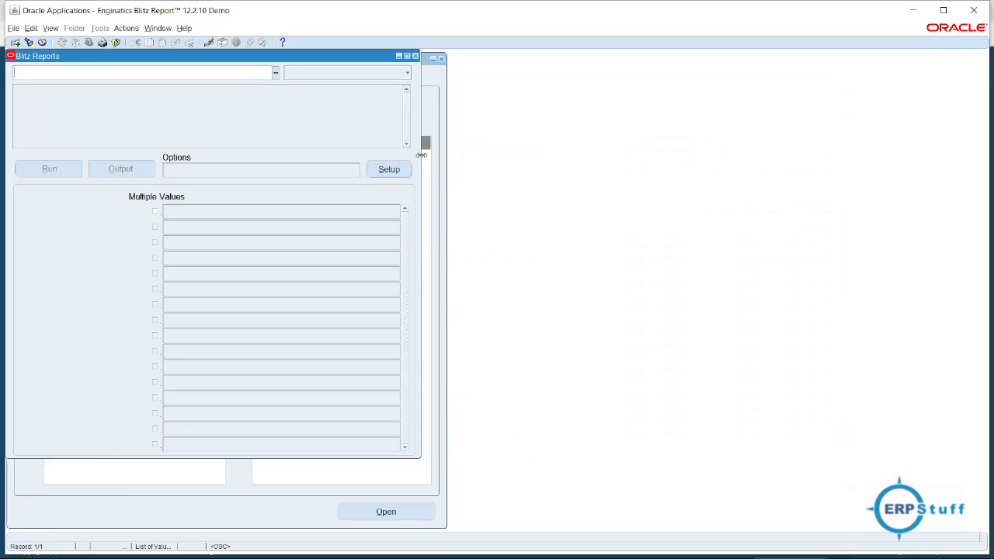
# - Set the report category to Enginatics (262 reports)
pyautogui.click(407, 74)
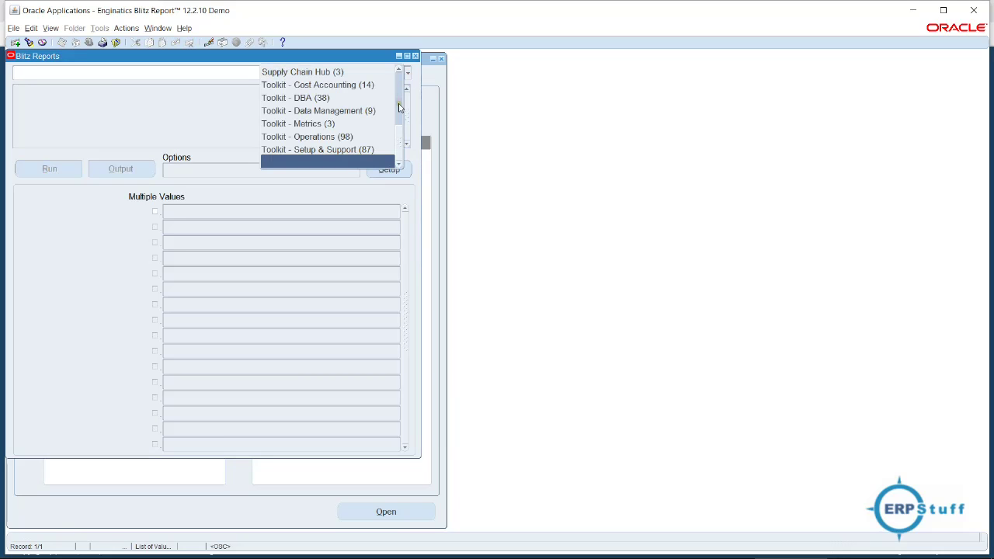
pyautogui.moveTo(399, 137); pyautogui.dragTo(398, 105)
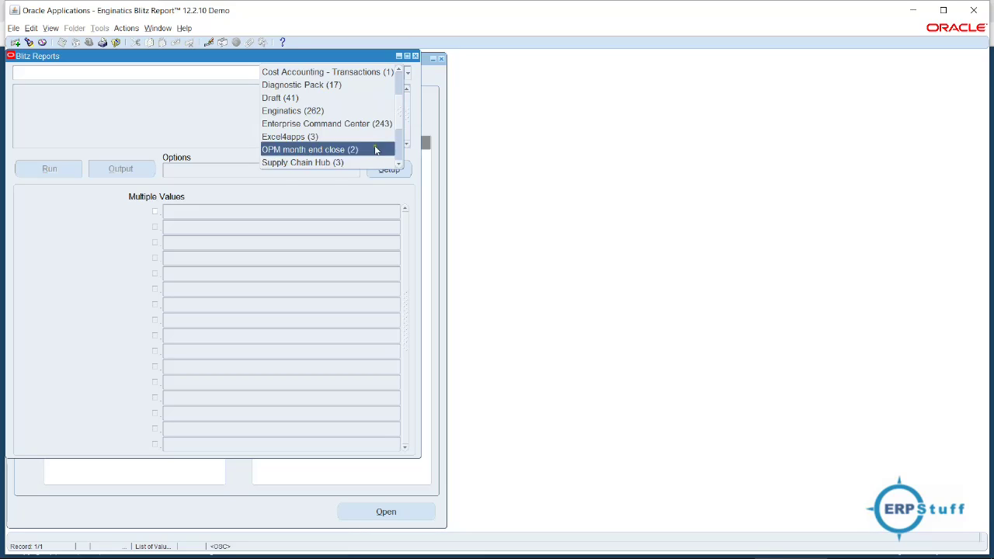
pyautogui.scroll(2, 401, 112)
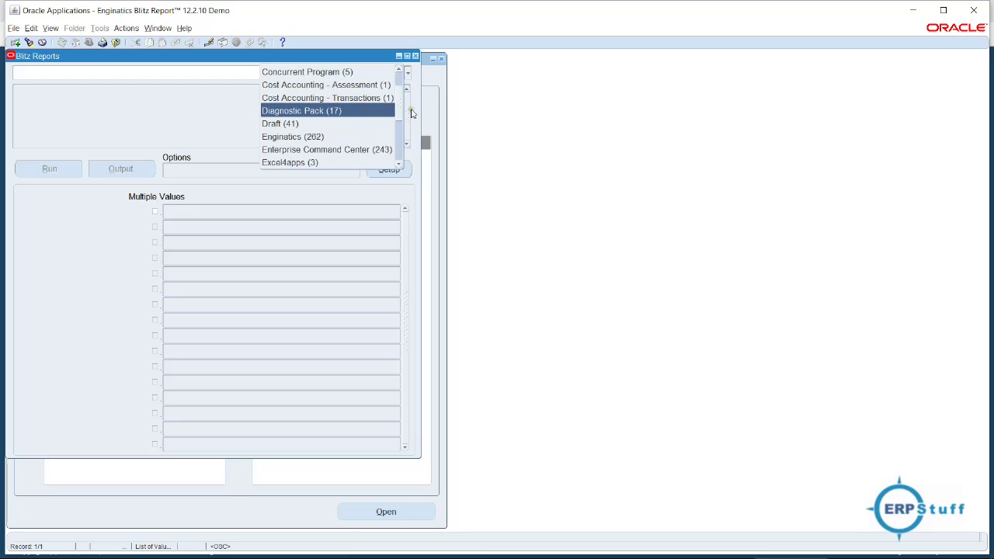
pyautogui.scroll(3, 401, 97)
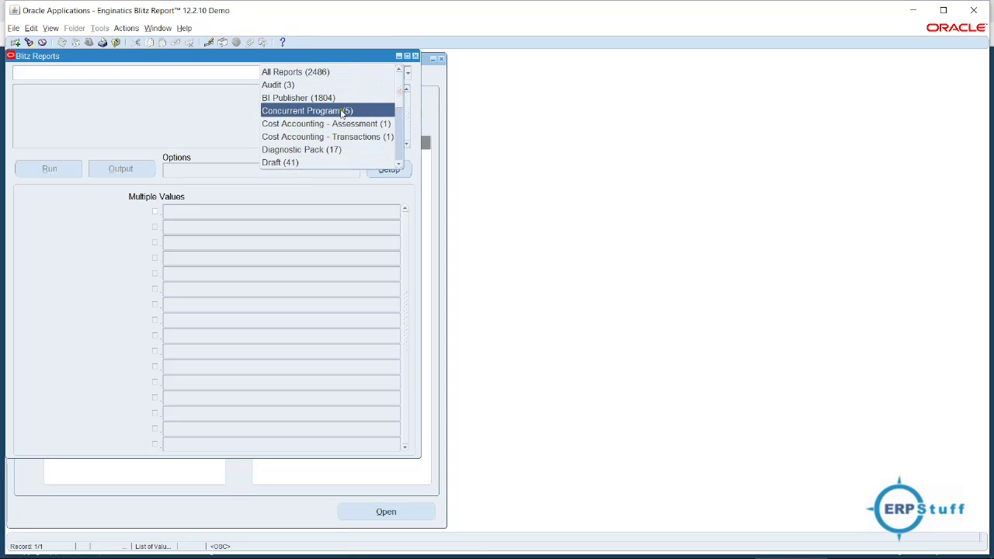
pyautogui.scroll(-1, 401, 95)
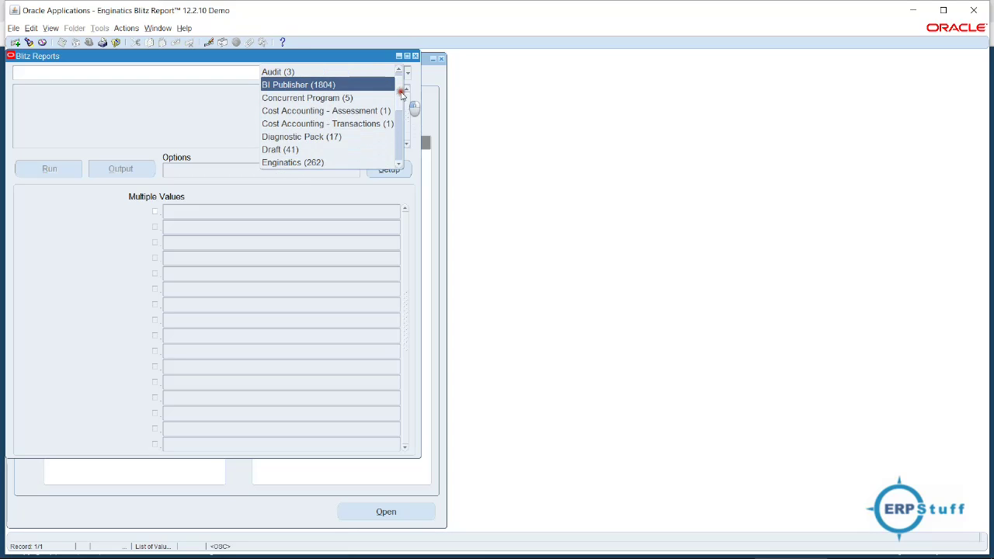
pyautogui.scroll(-2, 402, 97)
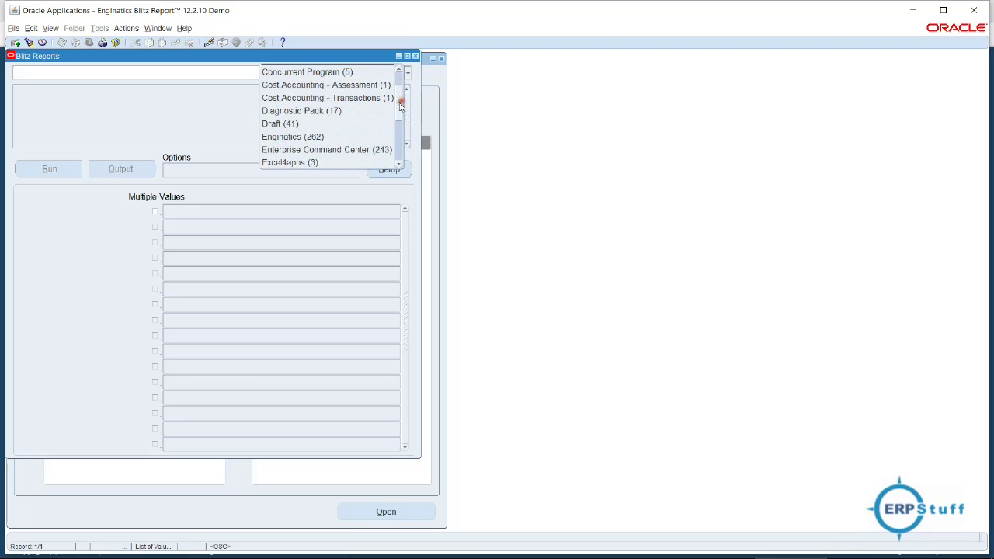
pyautogui.click(331, 142)
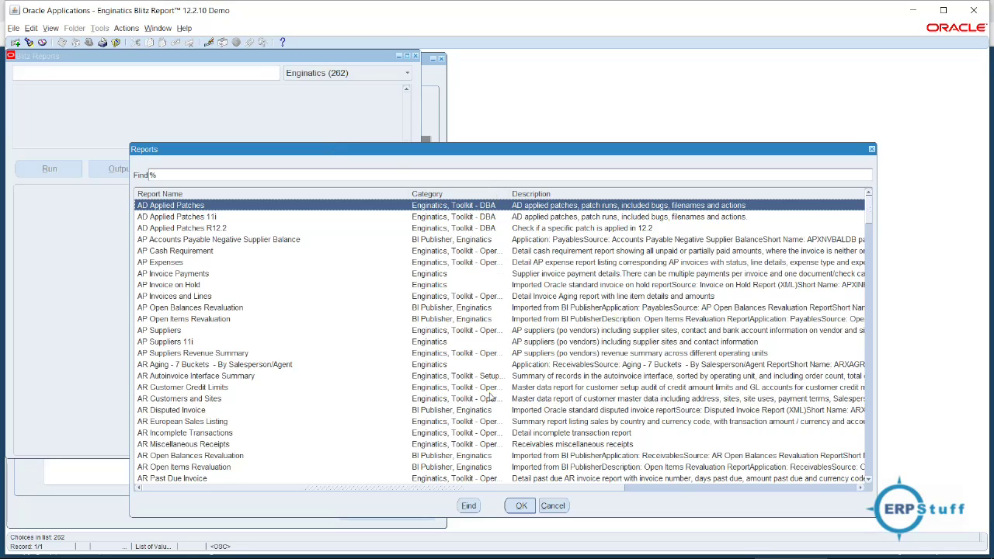
# - Filter reports with 'GL' and load GL Balance by Account Hierarchy
pyautogui.write('GL')
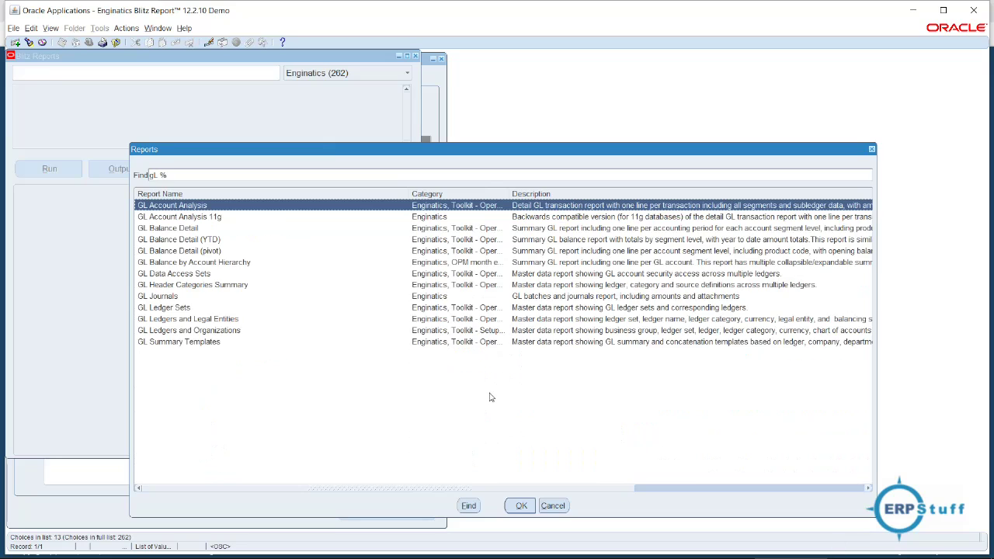
pyautogui.click(153, 265)
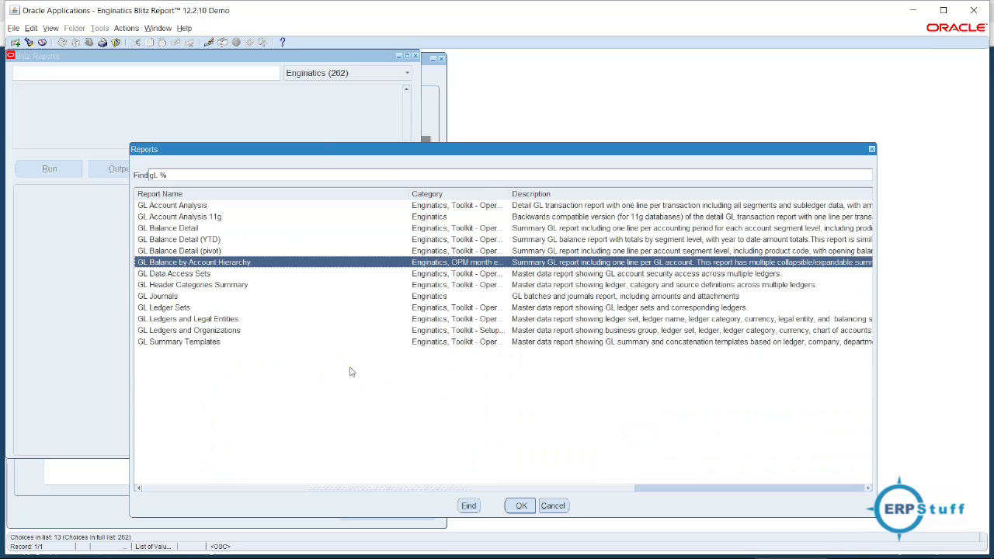
pyautogui.click(521, 507)
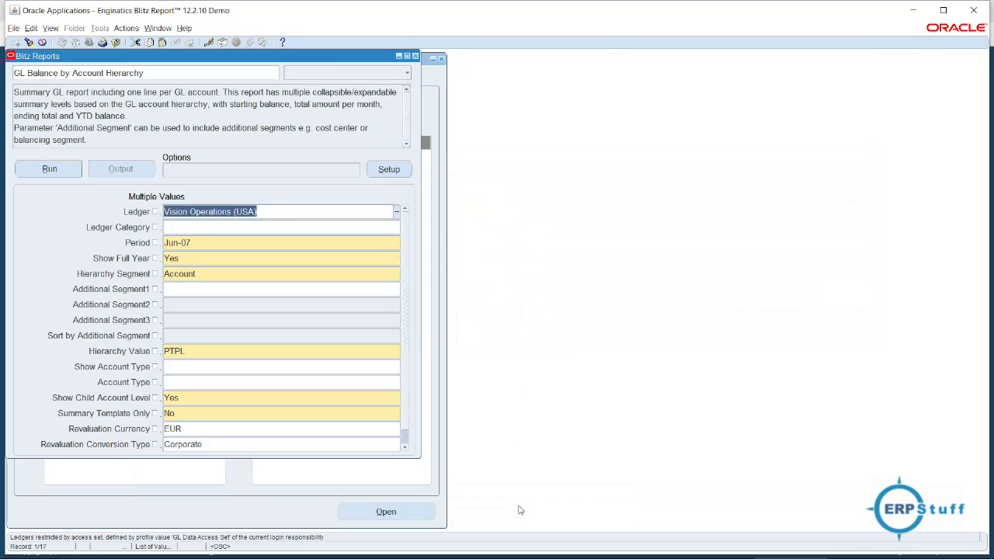
# - Move the Blitz Reports form right to reveal the Navigator beside it
pyautogui.moveTo(221, 58); pyautogui.dragTo(414, 87)
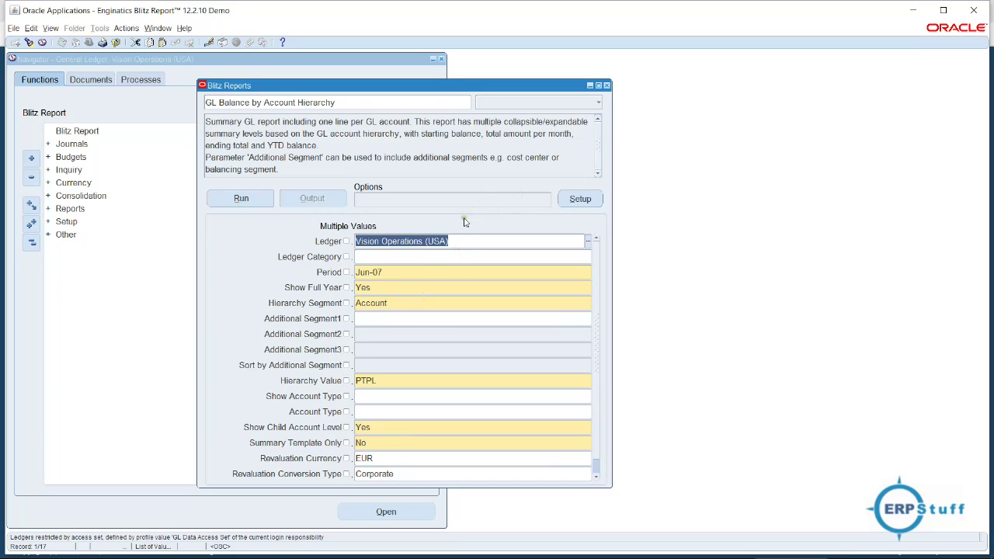
# - Review the report's SQL, Parameters, Assignments and Categories in Setup, then reopen its run window
pyautogui.click(581, 199)
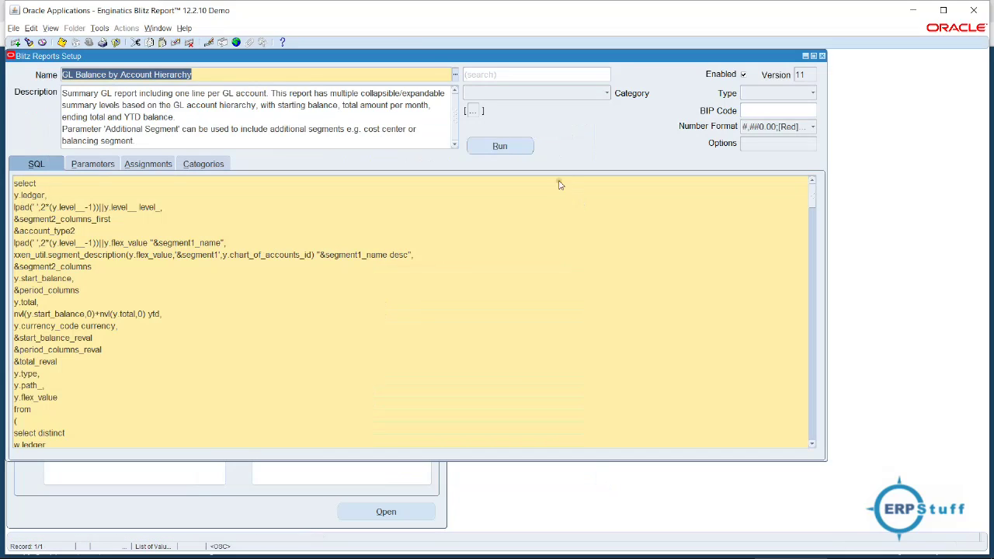
pyautogui.moveTo(402, 60); pyautogui.dragTo(508, 107)
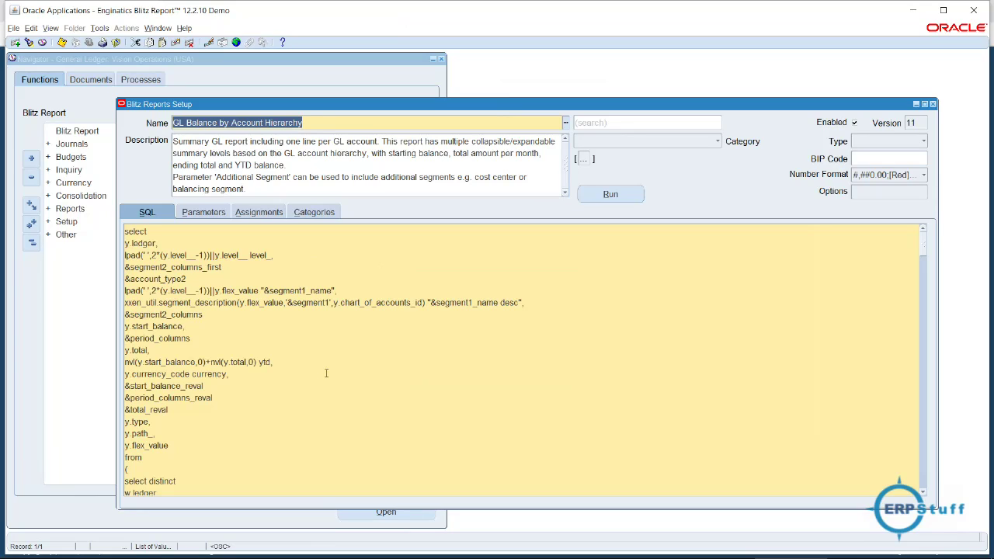
pyautogui.click(207, 213)
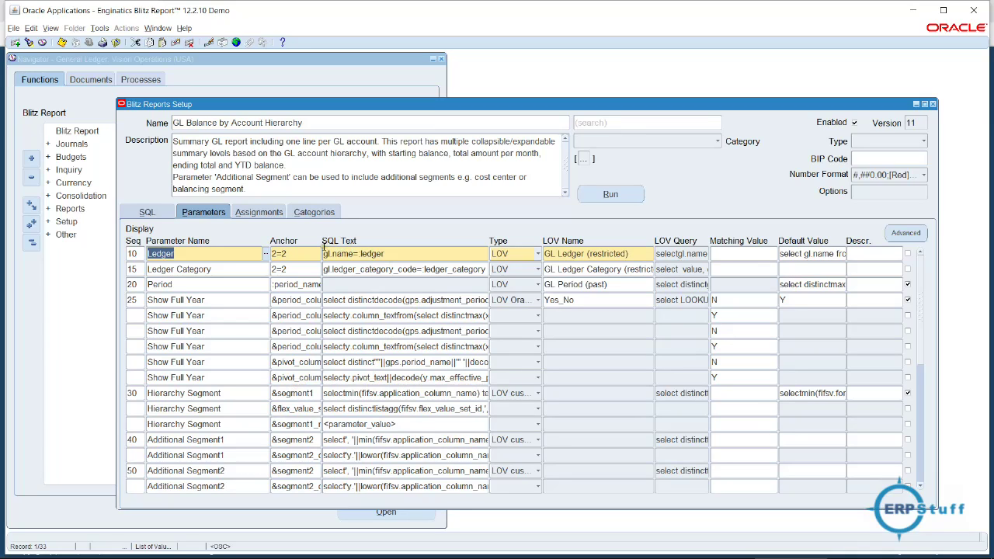
pyautogui.click(261, 213)
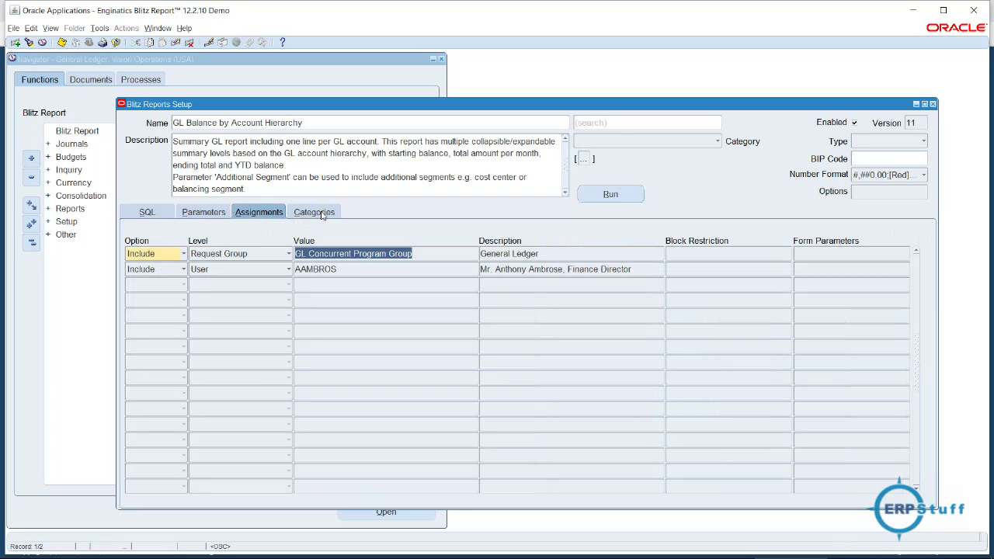
pyautogui.click(320, 213)
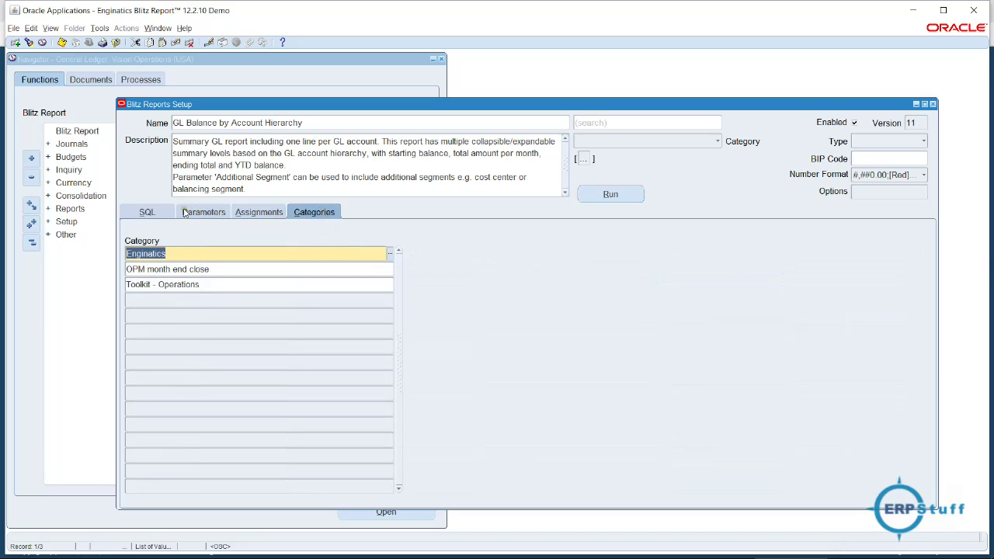
pyautogui.click(149, 213)
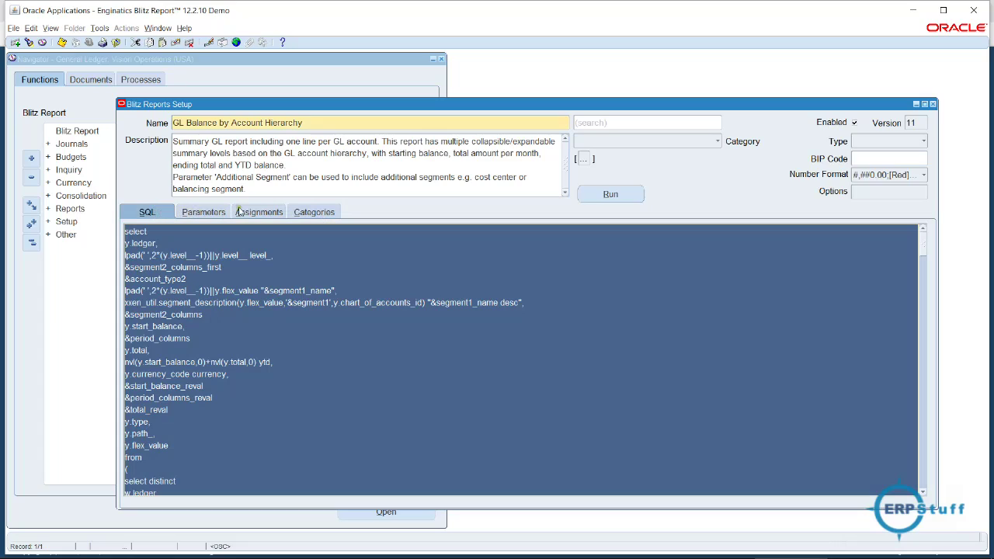
pyautogui.click(611, 195)
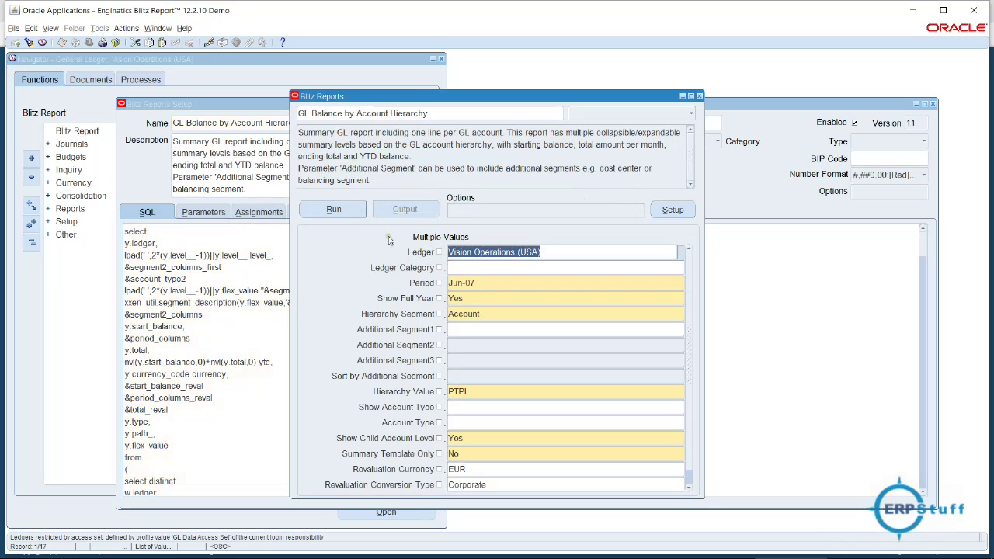
# - Run GL Balance by Account Hierarchy and bring up its Excel output
pyautogui.click(345, 212)
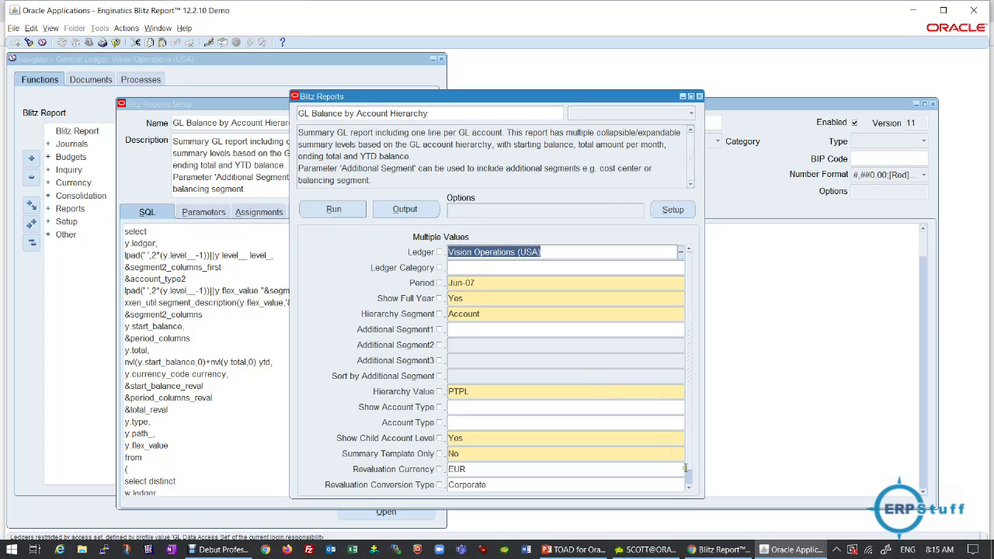
pyautogui.click(722, 550)
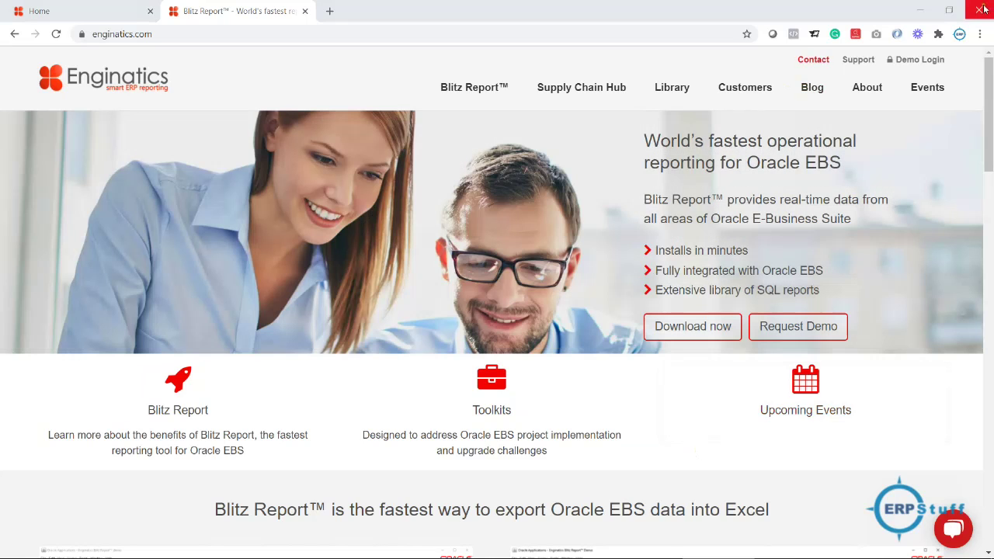
pyautogui.click(923, 10)
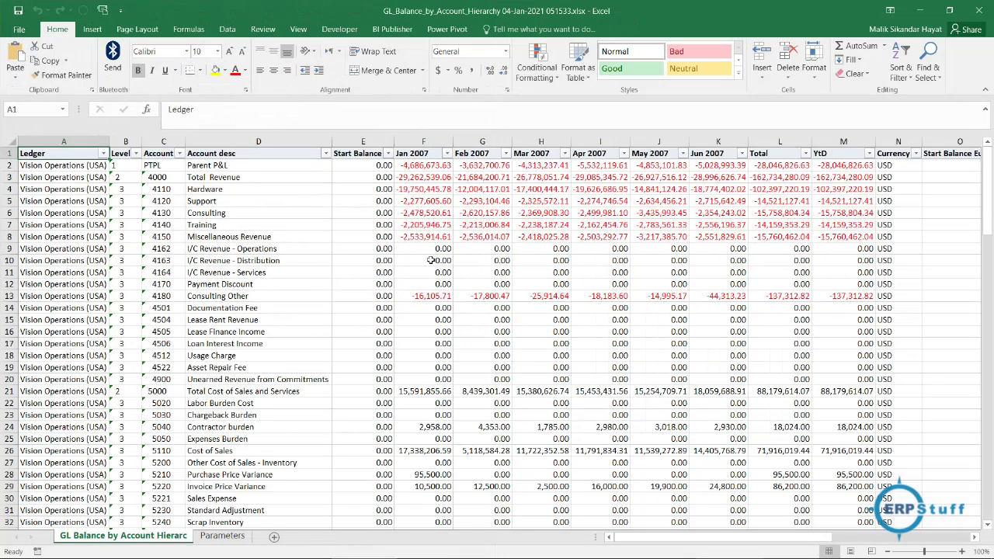
# - Browse the output's Level, description and monthly euro balance columns
pyautogui.moveTo(116, 164); pyautogui.dragTo(126, 193)
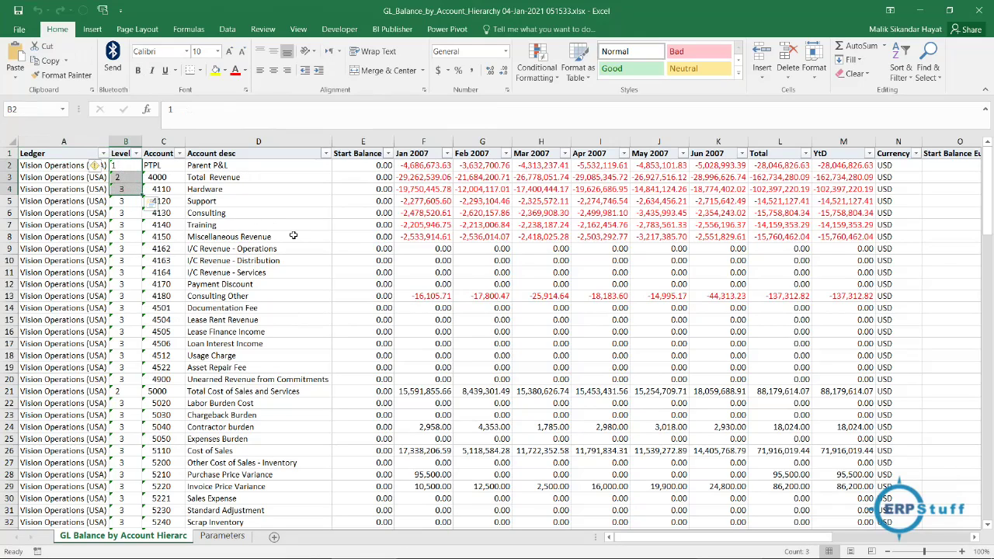
pyautogui.press('Right')
pyautogui.press('Right')
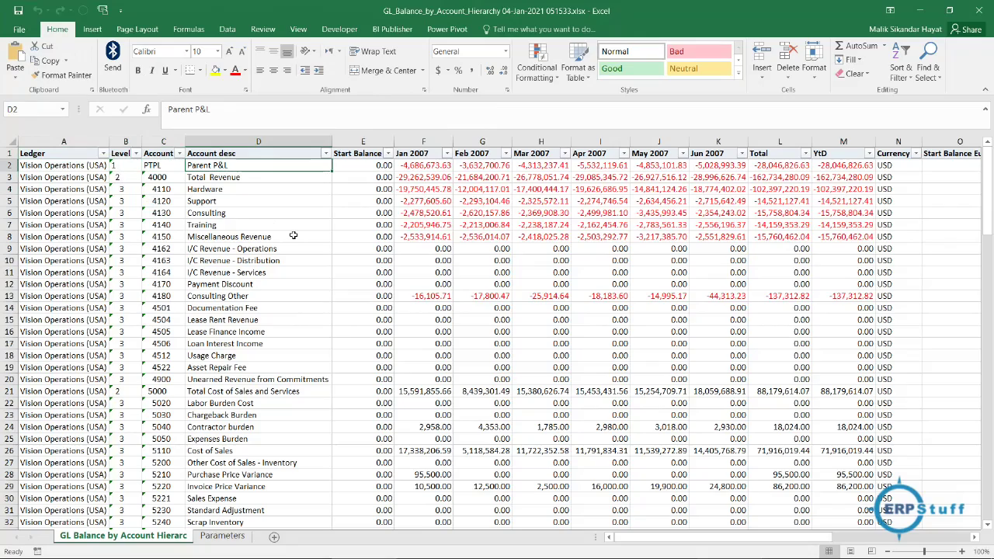
pyautogui.press('Right')
pyautogui.press('Right')
pyautogui.press('Right')
pyautogui.press('Right')
pyautogui.press('Right')
pyautogui.press('Right')
pyautogui.press('Right')
pyautogui.press('Right')
pyautogui.press('Right')
pyautogui.press('Right')
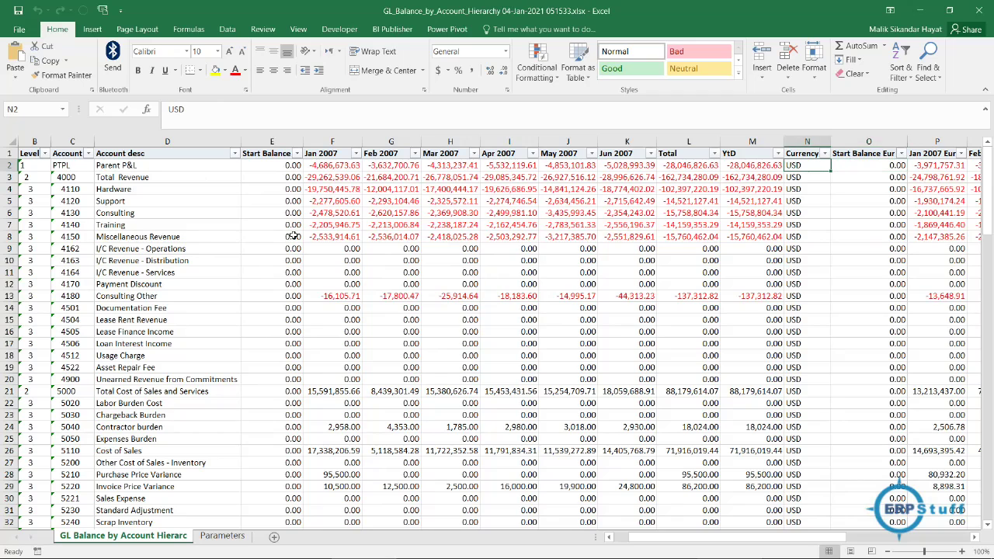
pyautogui.press('Left')
pyautogui.press('Left')
pyautogui.press('Right')
pyautogui.press('Right')
pyautogui.press('Right')
pyautogui.press('Right')
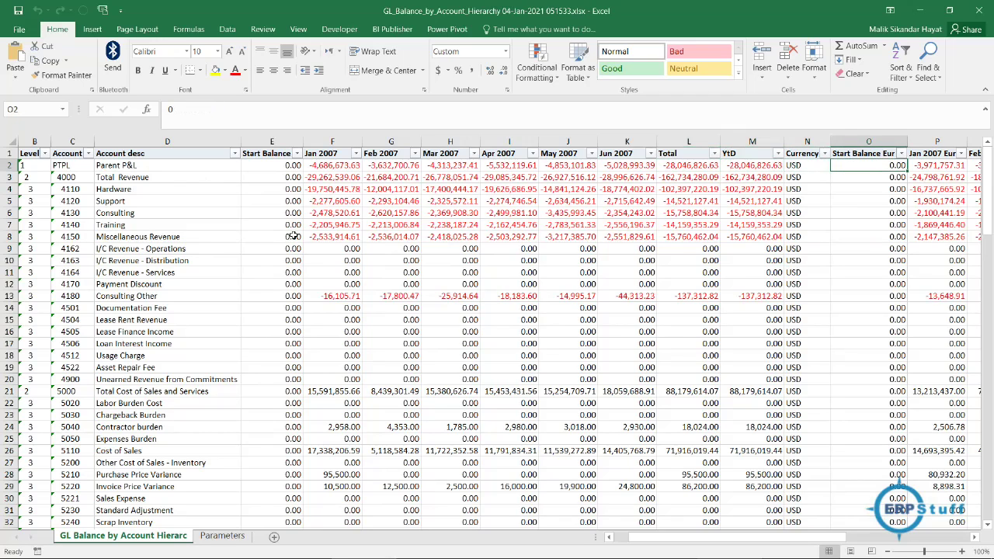
pyautogui.press('Up')
pyautogui.press('Right')
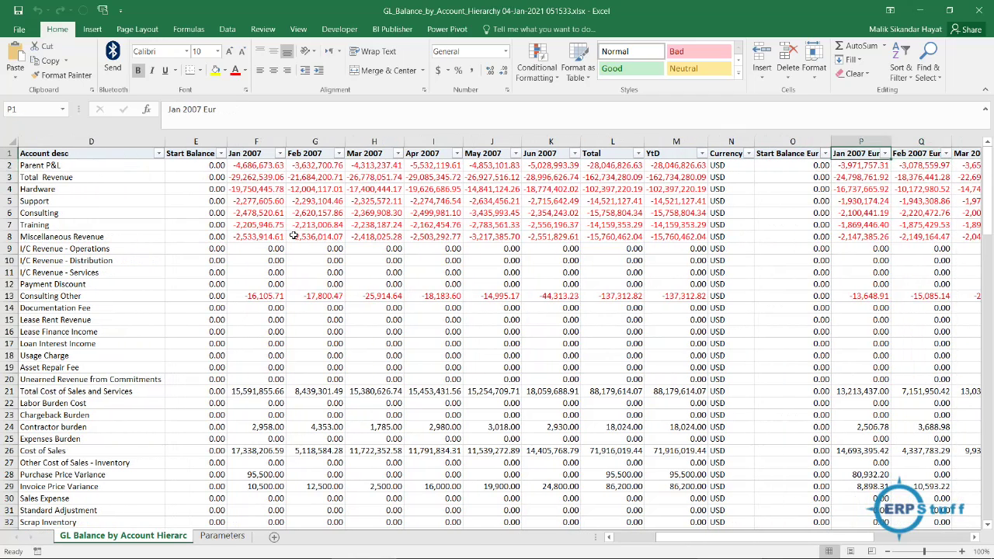
pyautogui.press('Right')
pyautogui.press('Right')
pyautogui.press('Right')
pyautogui.press('Right')
pyautogui.press('Right')
pyautogui.press('Right')
pyautogui.press('Right')
pyautogui.press('Right')
pyautogui.press('Right')
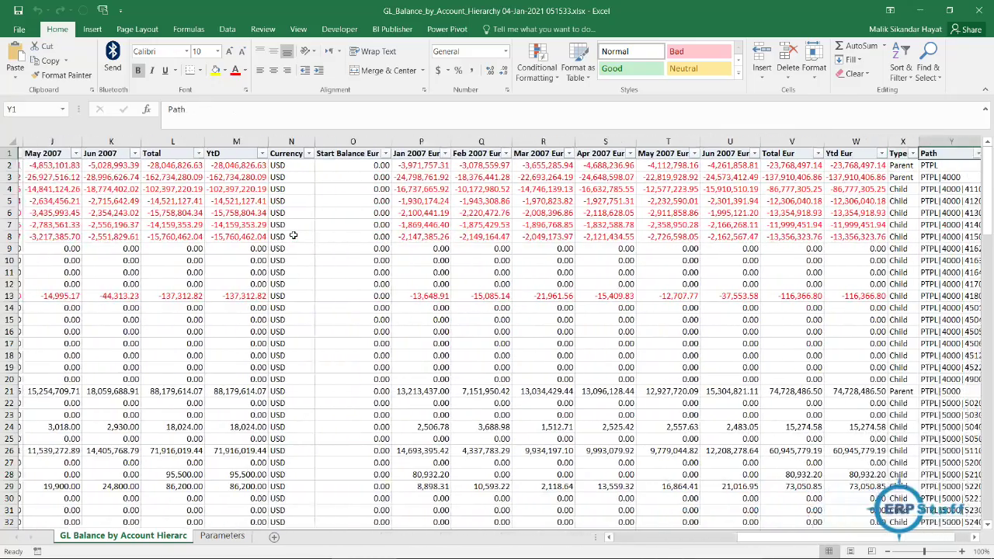
pyautogui.press('Right')
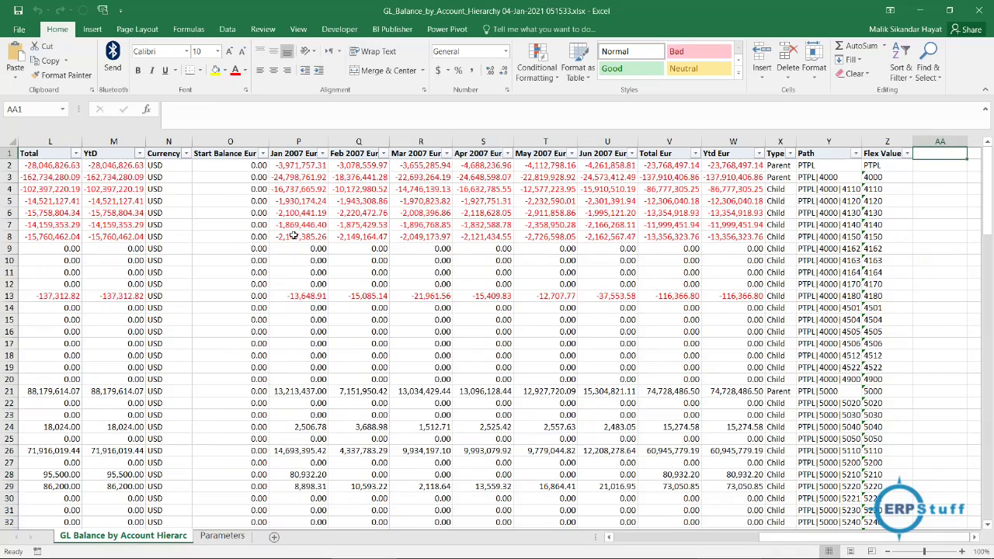
pyautogui.press('Down')
pyautogui.press('Left')
pyautogui.press('Left')
pyautogui.press('Left')
pyautogui.press('Left')
pyautogui.press('Left')
pyautogui.press('Left')
pyautogui.press('Left')
pyautogui.press('Left')
pyautogui.press('Left')
pyautogui.press('Left')
pyautogui.press('Left')
pyautogui.press('Left')
pyautogui.press('Left')
pyautogui.press('Left')
pyautogui.press('Left')
pyautogui.press('Left')
pyautogui.press('Left')
pyautogui.press('Left')
pyautogui.press('Left')
pyautogui.press('Left')
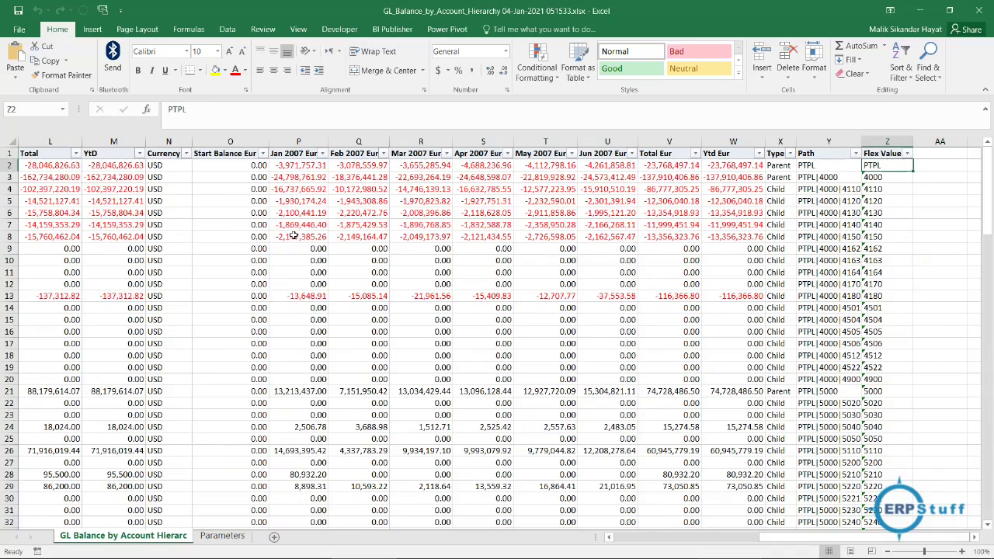
pyautogui.press('Left')
pyautogui.press('Left')
pyautogui.press('Left')
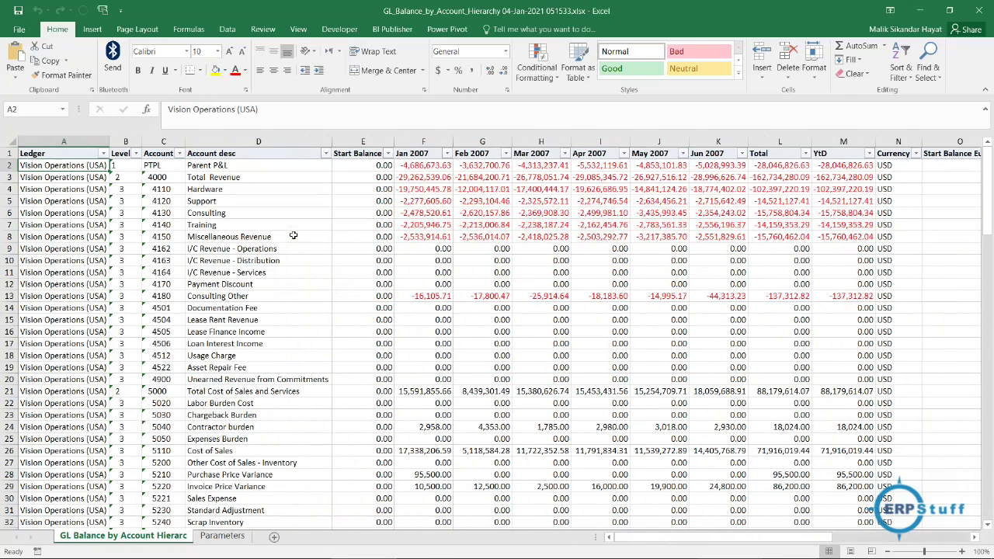
# - Filter the Level column to 1 and 2 only (9 of 130 records) and minimize Excel
pyautogui.click(75, 154)
pyautogui.click(136, 153)
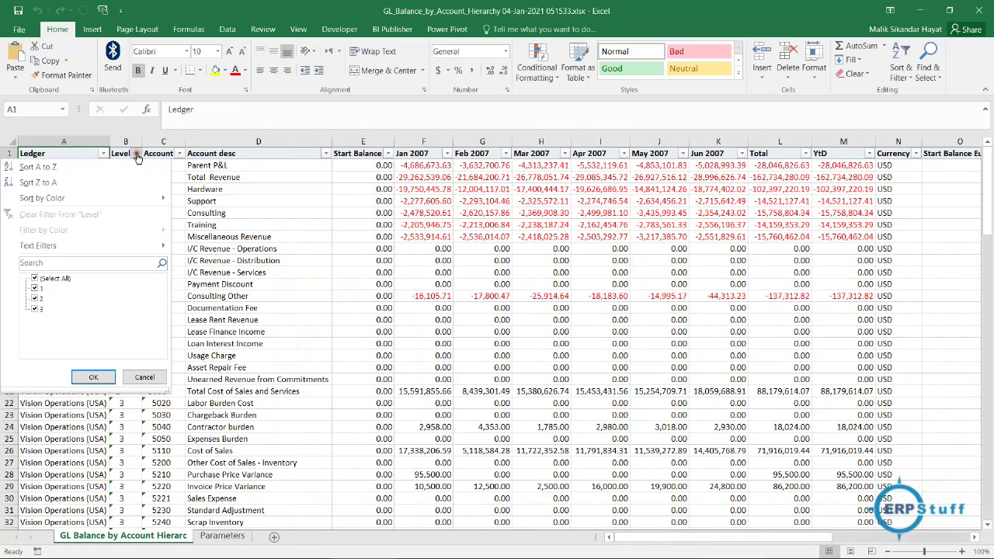
pyautogui.click(34, 309)
pyautogui.click(94, 377)
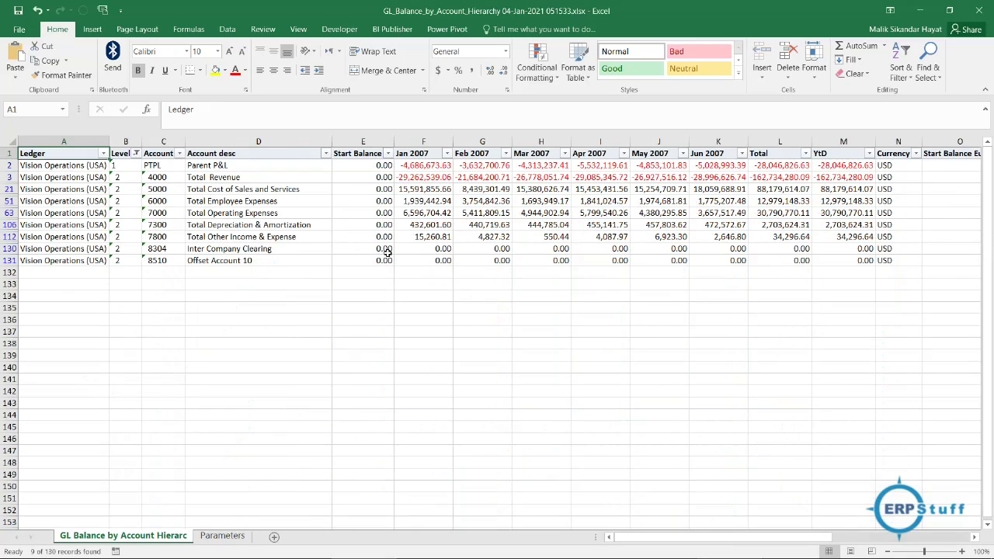
pyautogui.click(920, 10)
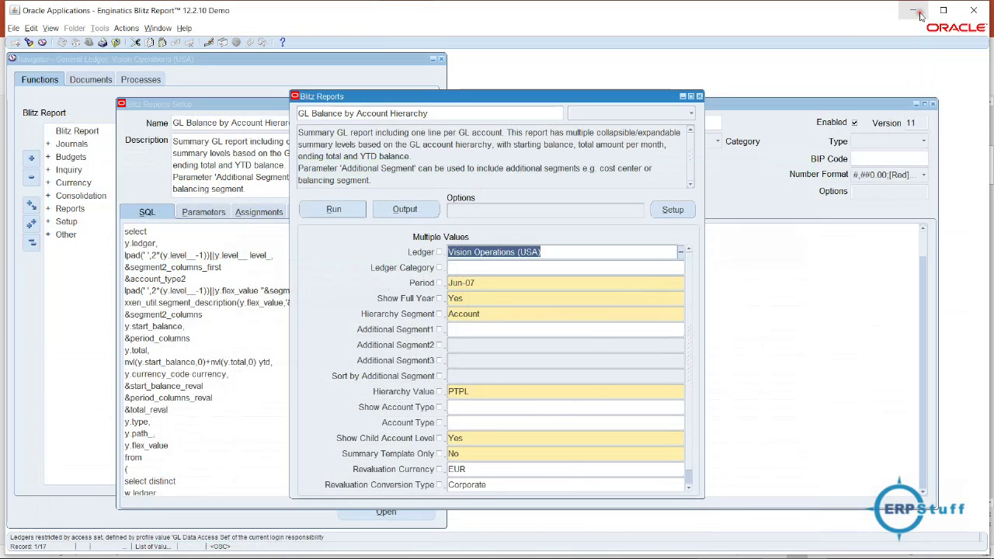
# - Check the PTPL Hierarchy Value, then close the report windows to reach the Navigator
pyautogui.click(458, 391)
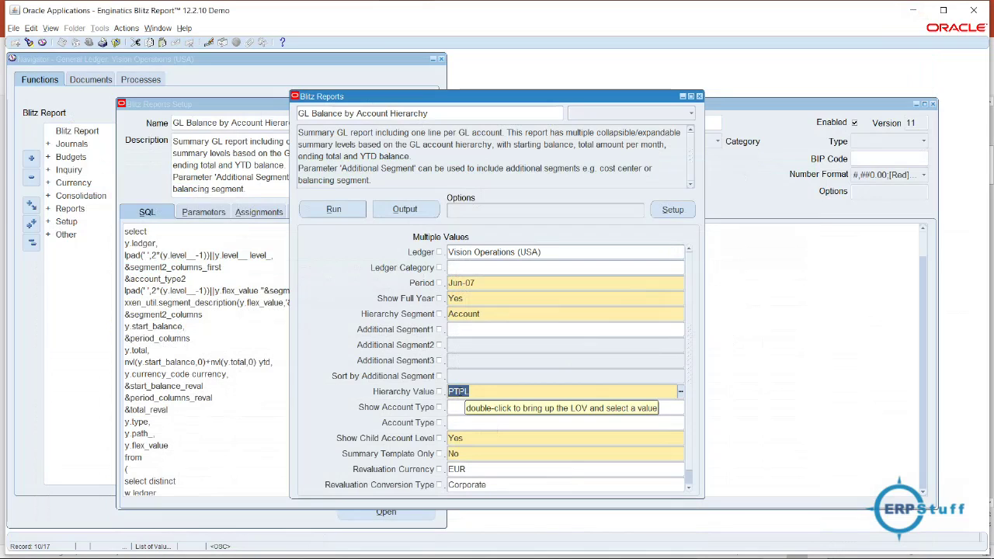
pyautogui.moveTo(458, 392); pyautogui.dragTo(475, 392)
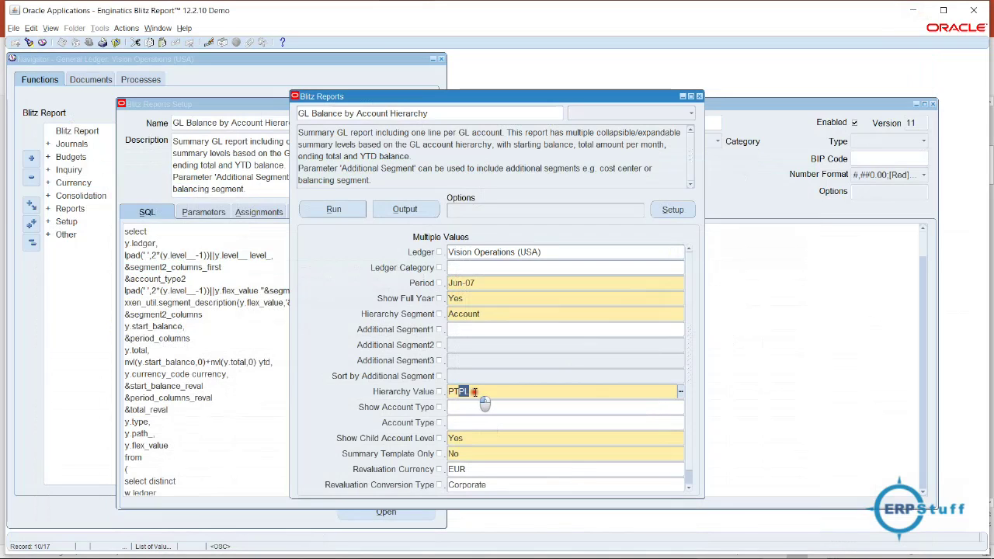
pyautogui.click(476, 391)
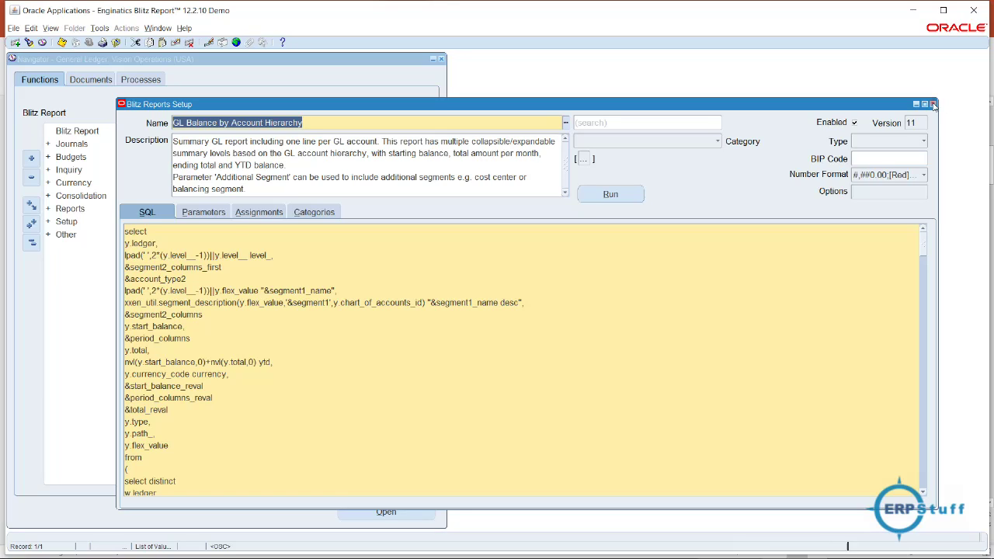
pyautogui.click(935, 106)
# - Relaunch Blitz Report, cancel the Reports list, and open a blank Setup form
pyautogui.doubleClick(298, 149)
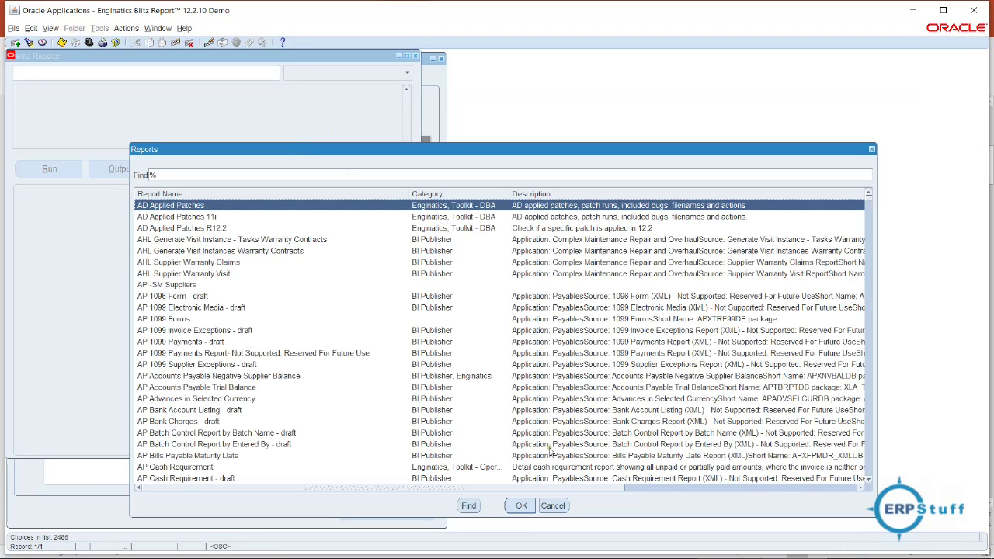
pyautogui.click(553, 506)
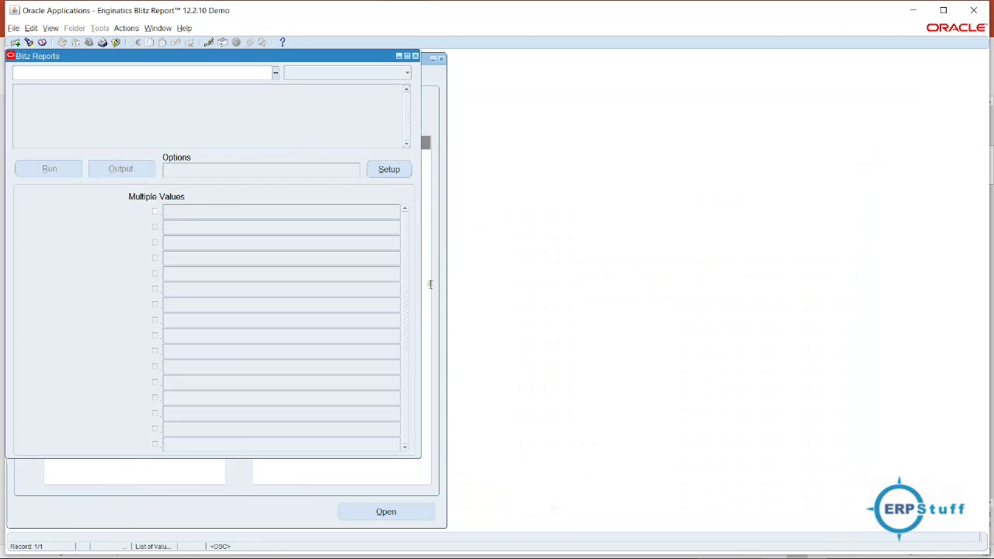
pyautogui.moveTo(238, 59); pyautogui.dragTo(462, 73)
pyautogui.click(625, 190)
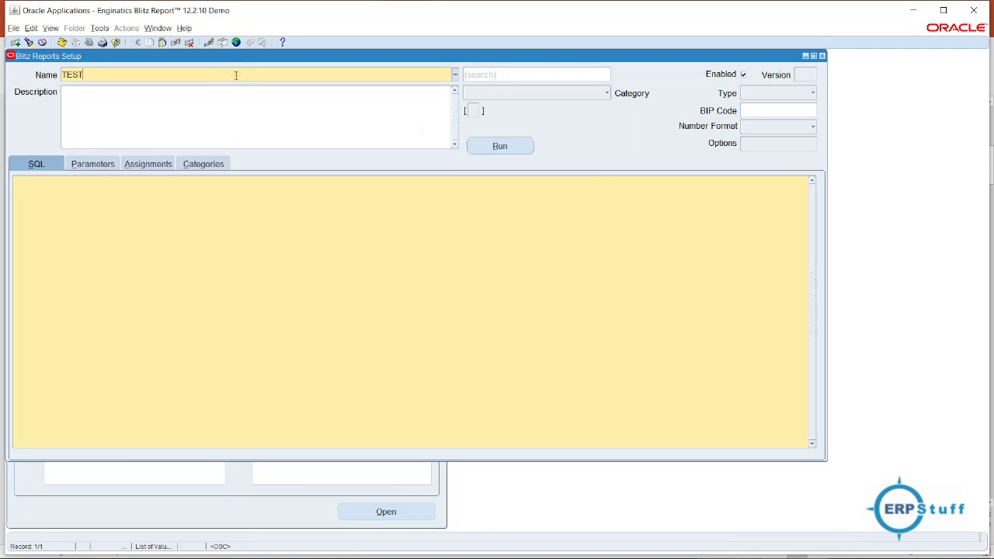
# - Name the report TEST1 and enter the query 'select sysdate from dual where'
pyautogui.click(226, 113)
pyautogui.write('ysdate from dual')
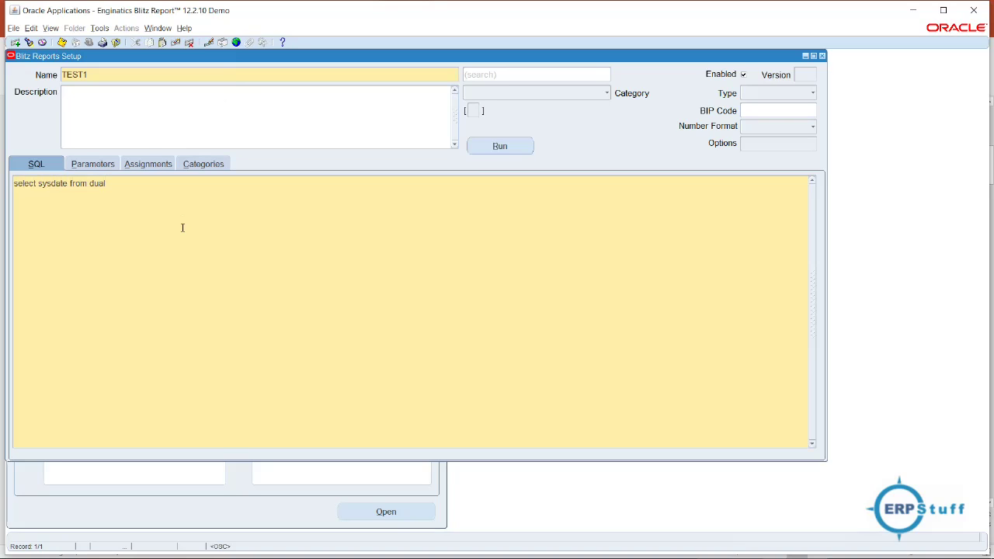
pyautogui.click(103, 167)
pyautogui.click(46, 168)
pyautogui.click(175, 187)
pyautogui.write('where 1=1')
# - Confirm the 1=1 parameter anchor in the query, then run TEST1
pyautogui.click(93, 164)
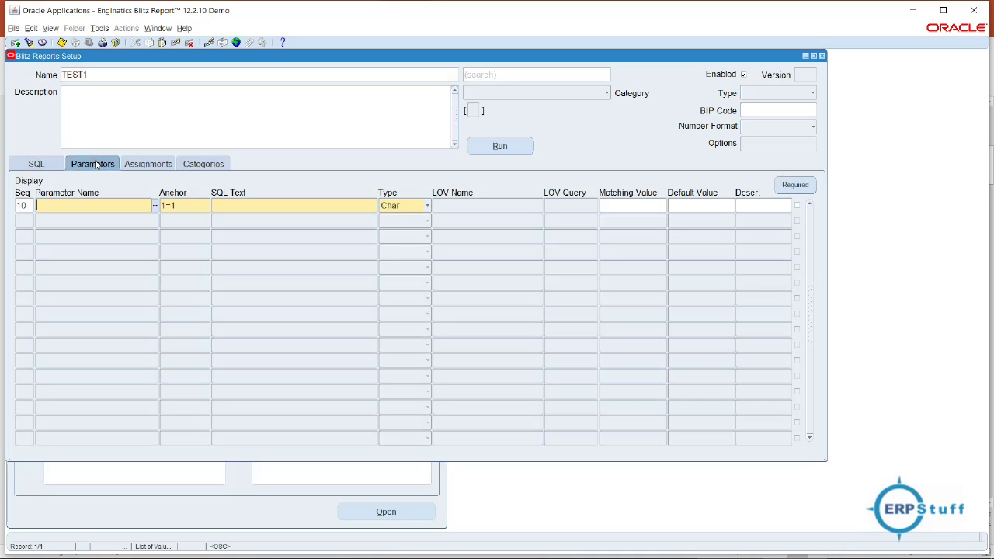
pyautogui.click(154, 206)
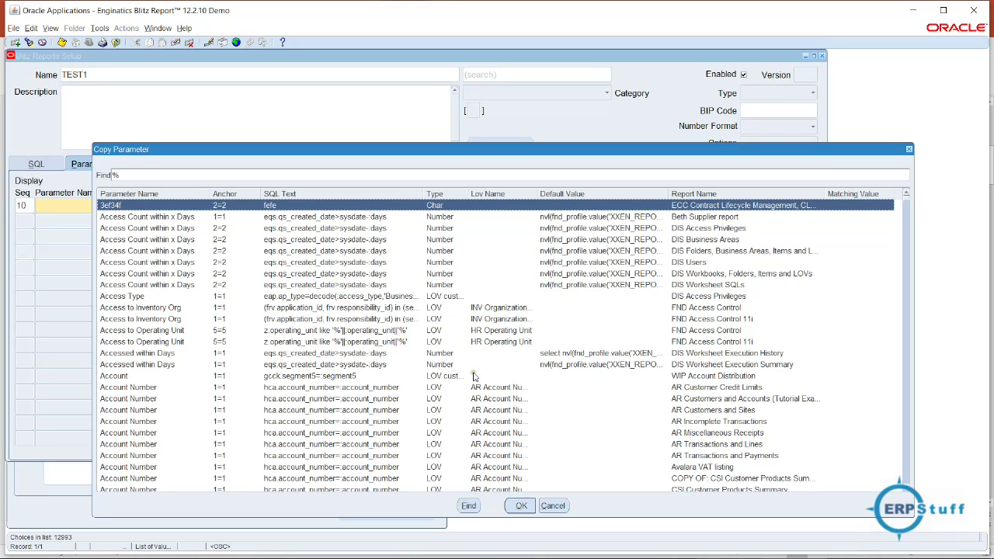
pyautogui.click(553, 505)
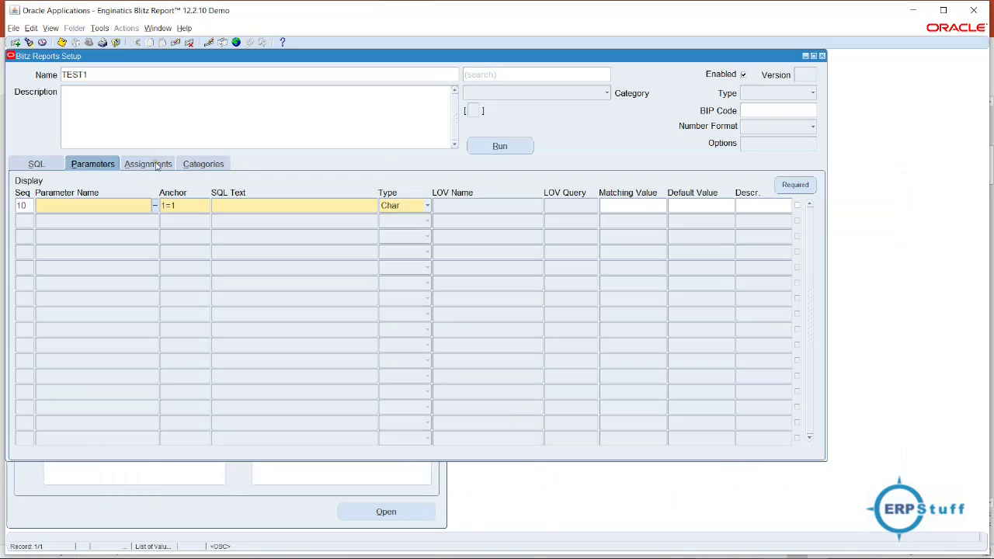
pyautogui.click(28, 164)
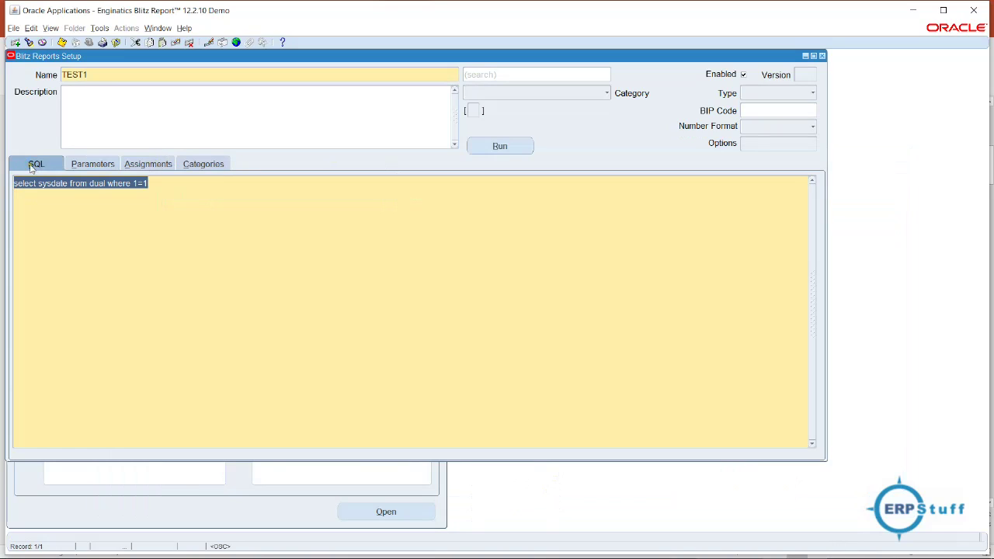
pyautogui.click(93, 164)
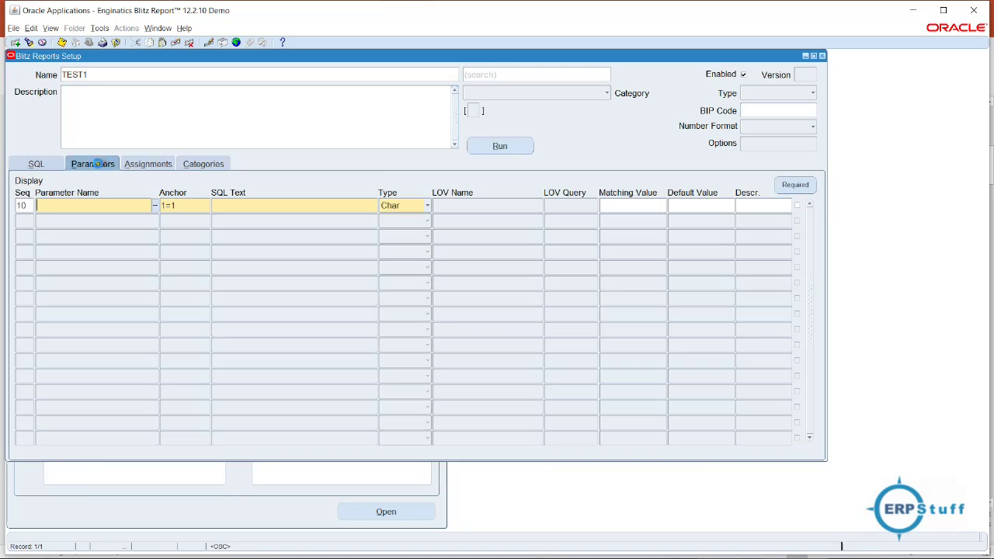
pyautogui.click(50, 165)
pyautogui.click(163, 185)
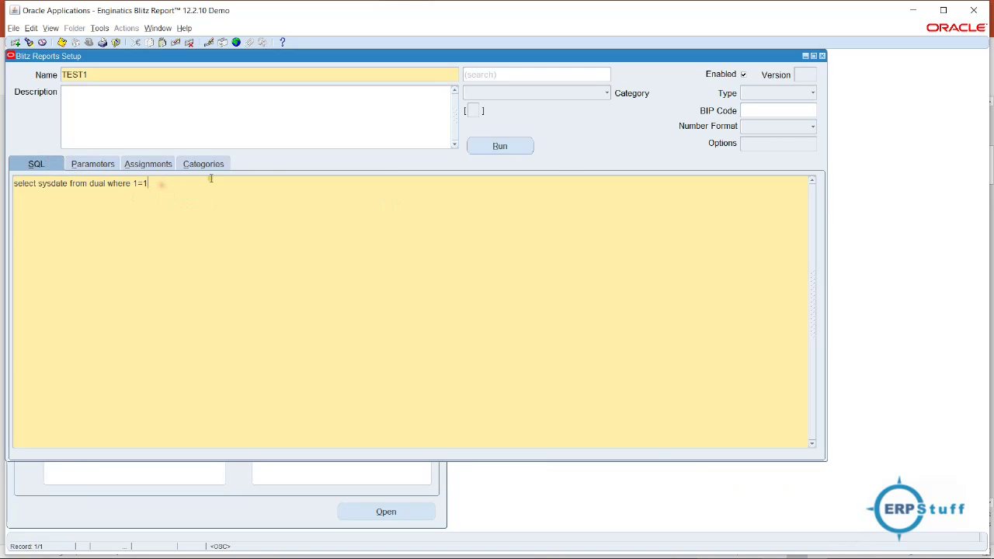
pyautogui.click(510, 148)
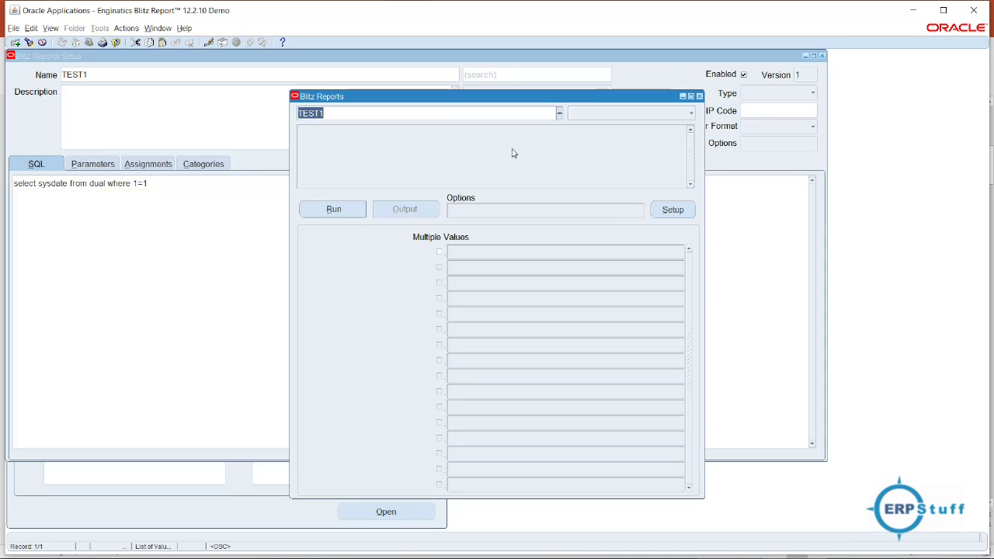
pyautogui.click(347, 216)
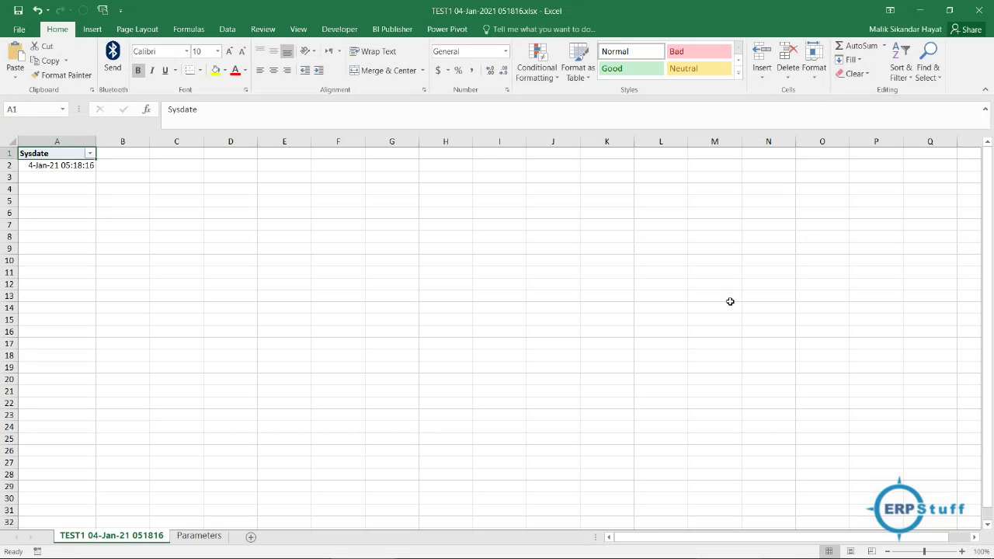
# - Check the Sysdate 4-Jan-21 05:18:16 and the Parameters sheet's SQL, then close TEST1
pyautogui.click(73, 167)
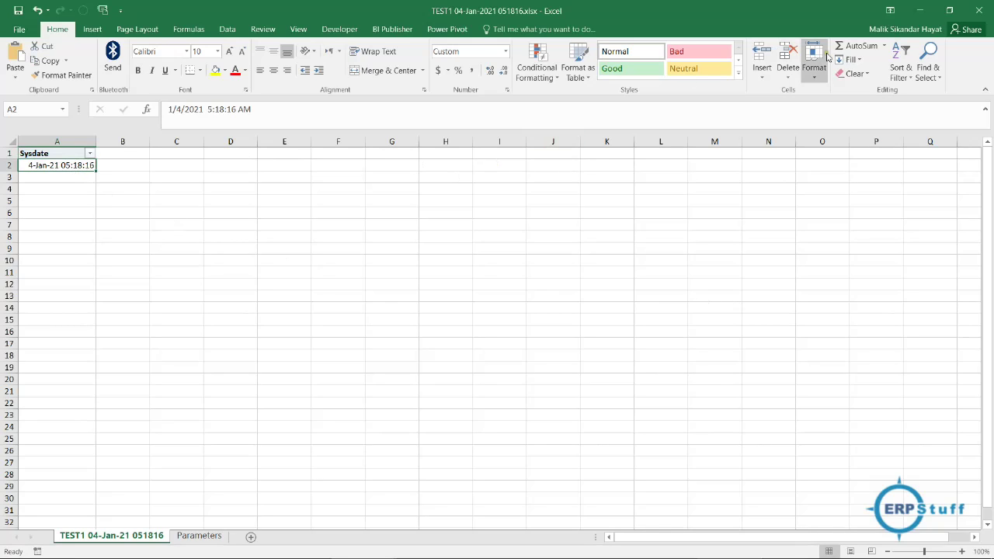
pyautogui.click(209, 538)
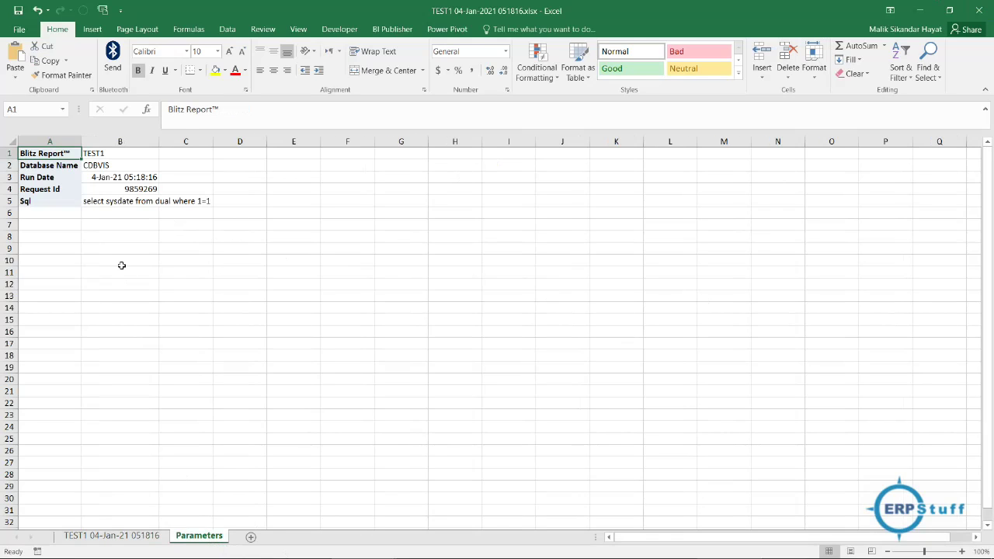
pyautogui.click(108, 202)
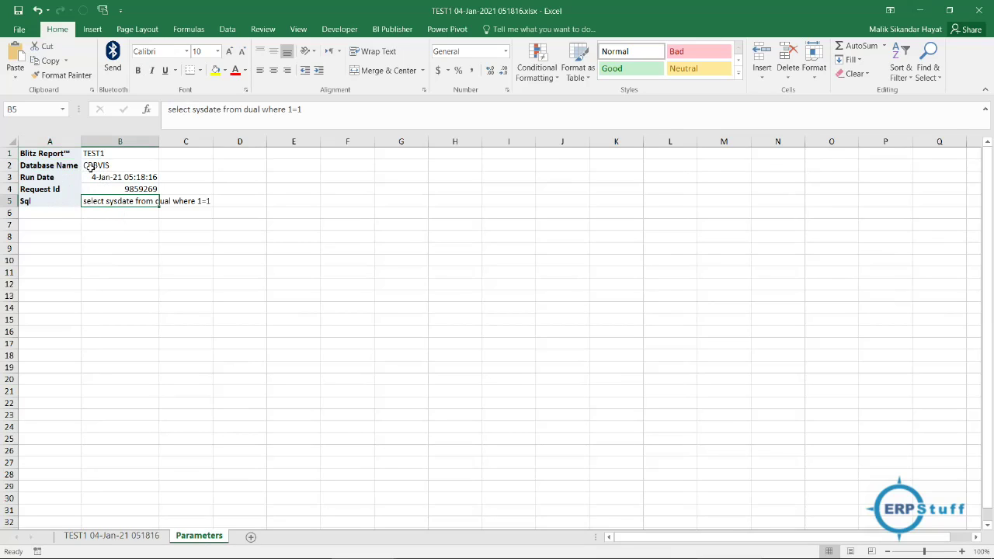
pyautogui.click(106, 164)
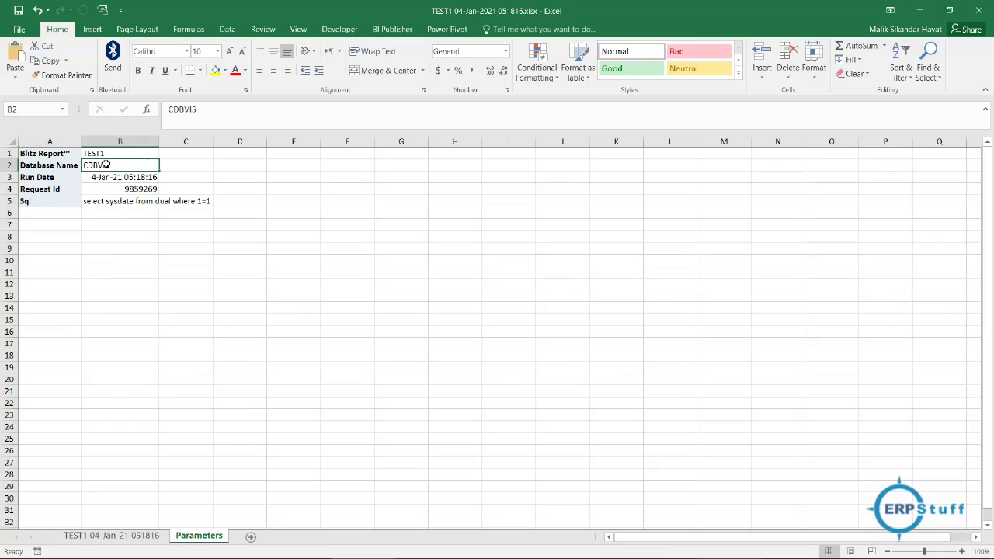
pyautogui.click(101, 536)
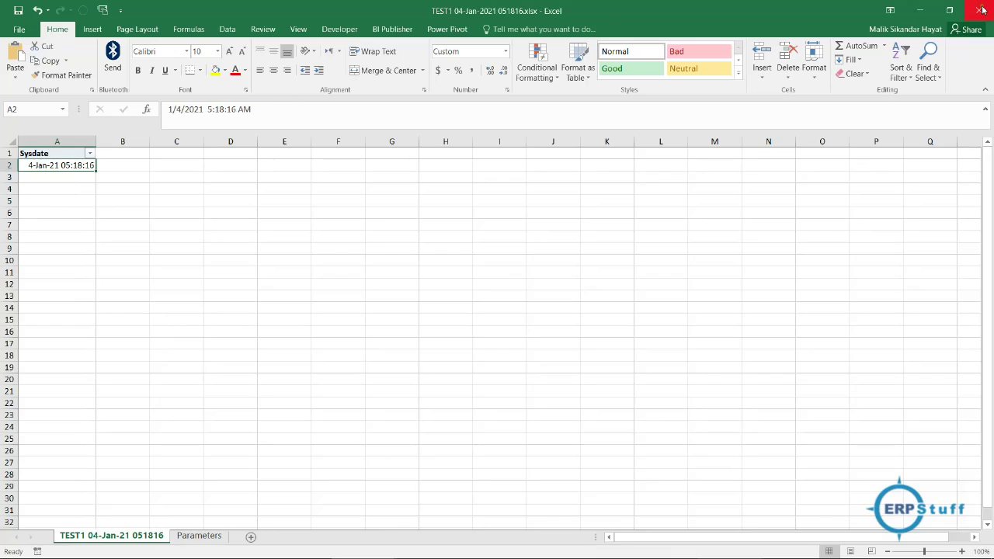
pyautogui.click(981, 10)
# - Minimize the GL balance workbook, browse Oracle's report category list, and close the Blitz Reports run window
pyautogui.click(918, 11)
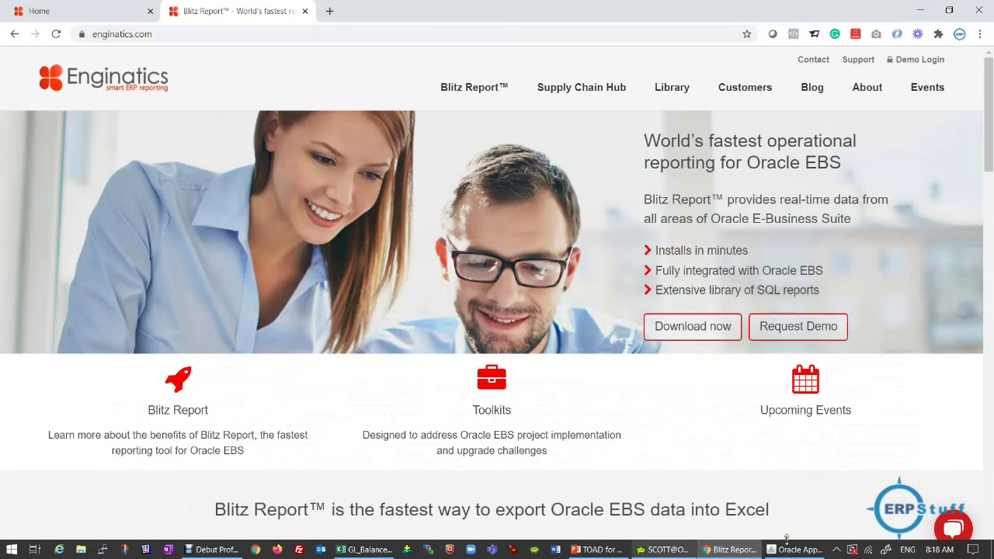
pyautogui.click(794, 549)
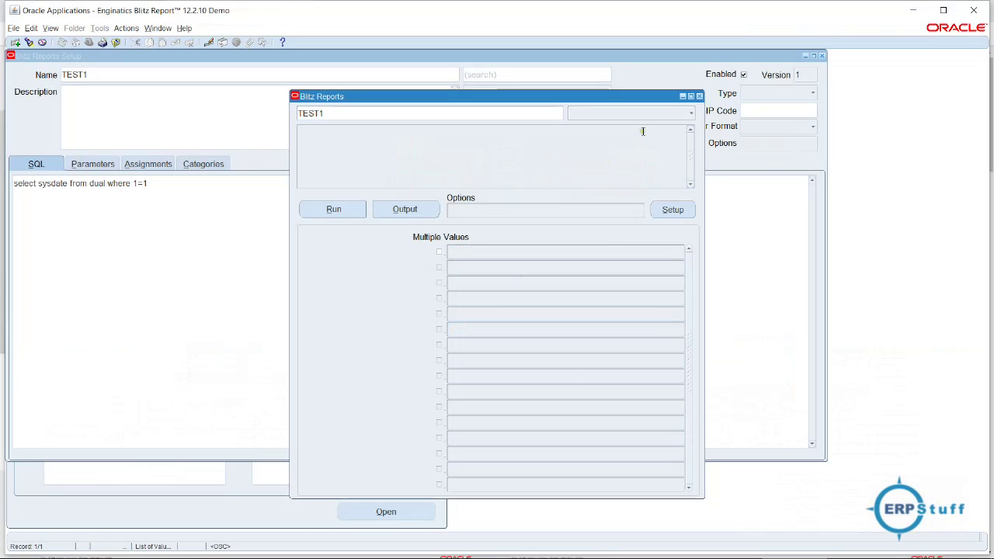
pyautogui.click(692, 113)
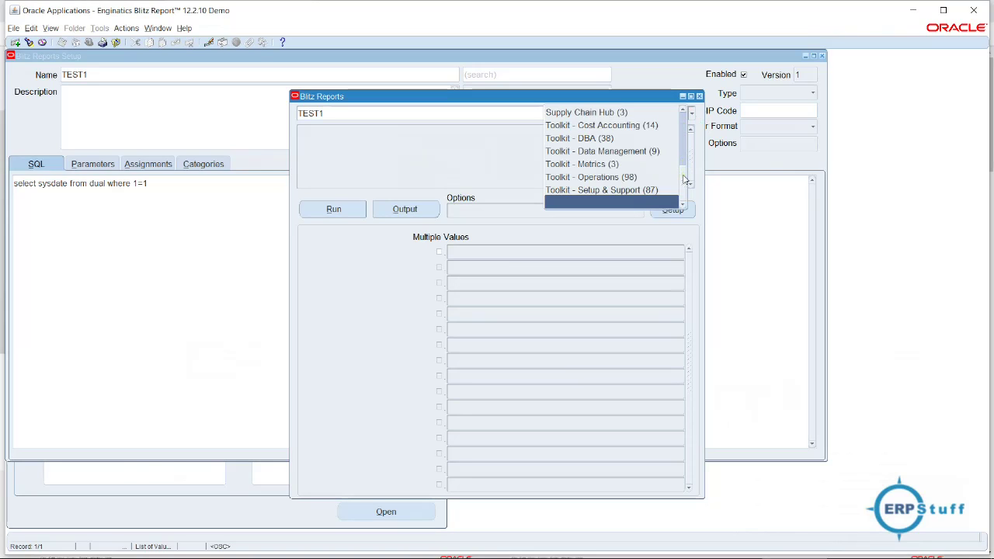
pyautogui.moveTo(684, 179); pyautogui.dragTo(685, 126)
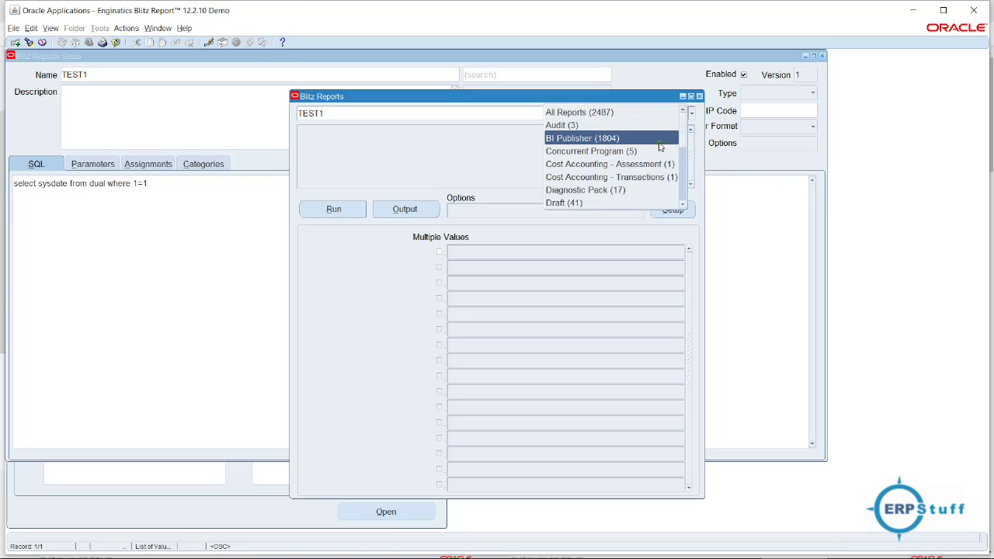
pyautogui.moveTo(691, 137); pyautogui.dragTo(686, 195)
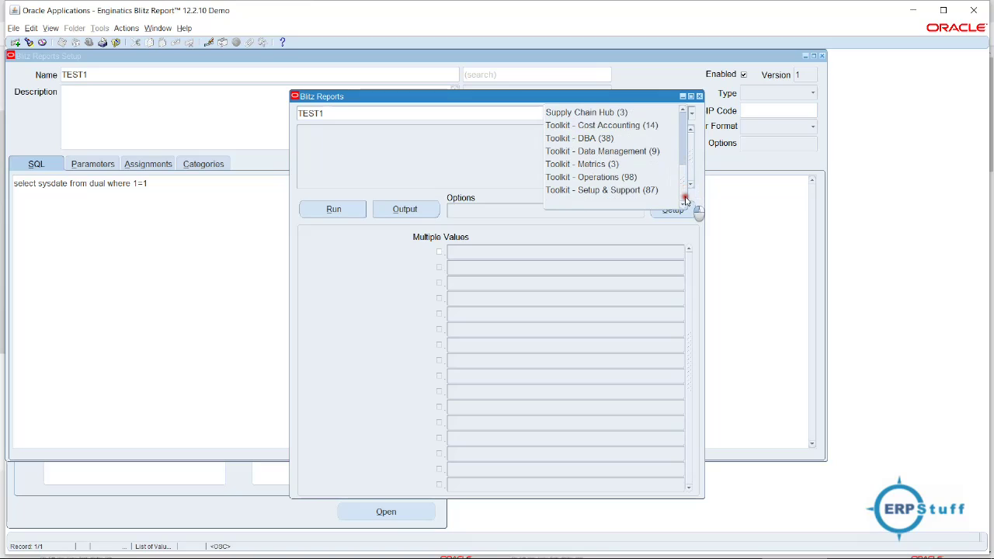
pyautogui.click(699, 96)
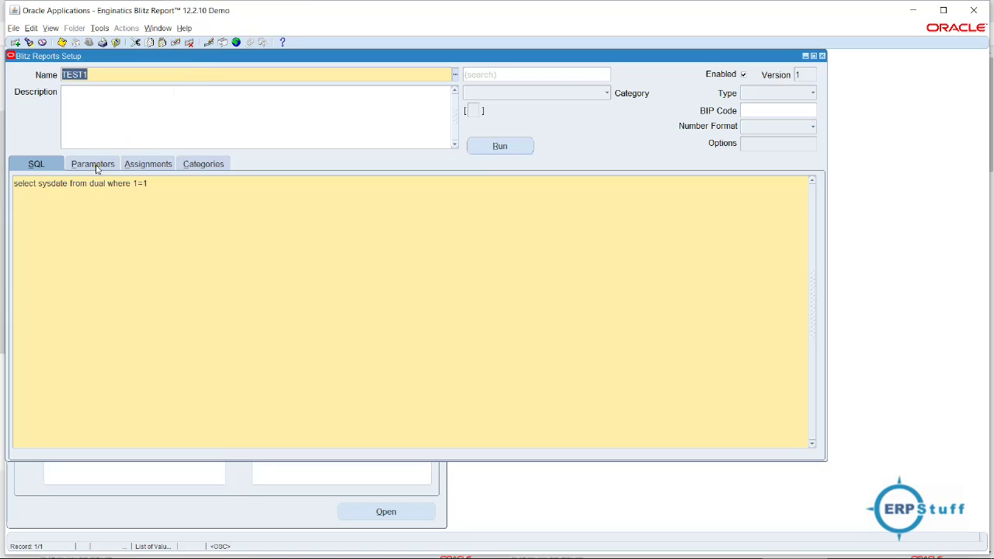
# - Check the Category list and Tools menu without changes, then close the TEST1 Blitz Reports Setup form
pyautogui.click(609, 95)
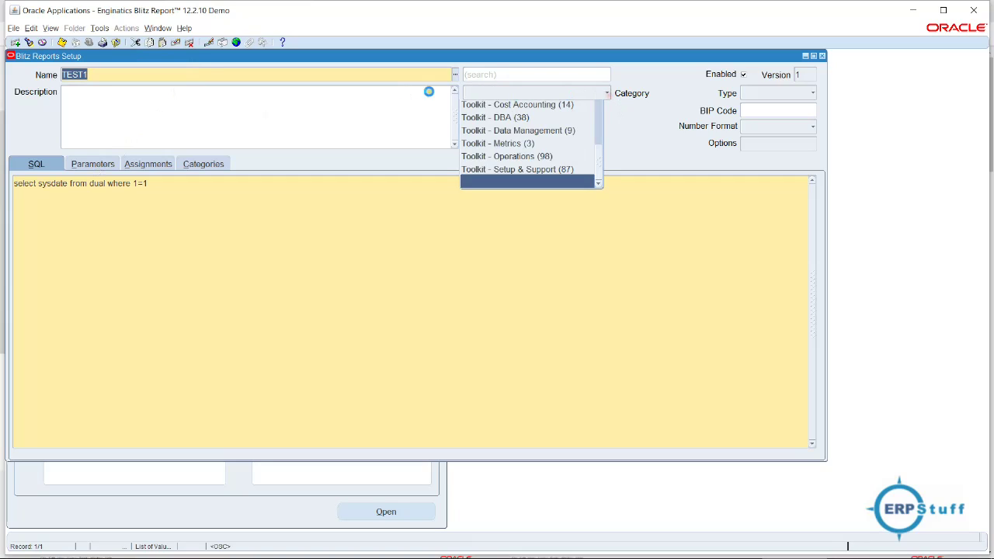
pyautogui.click(375, 108)
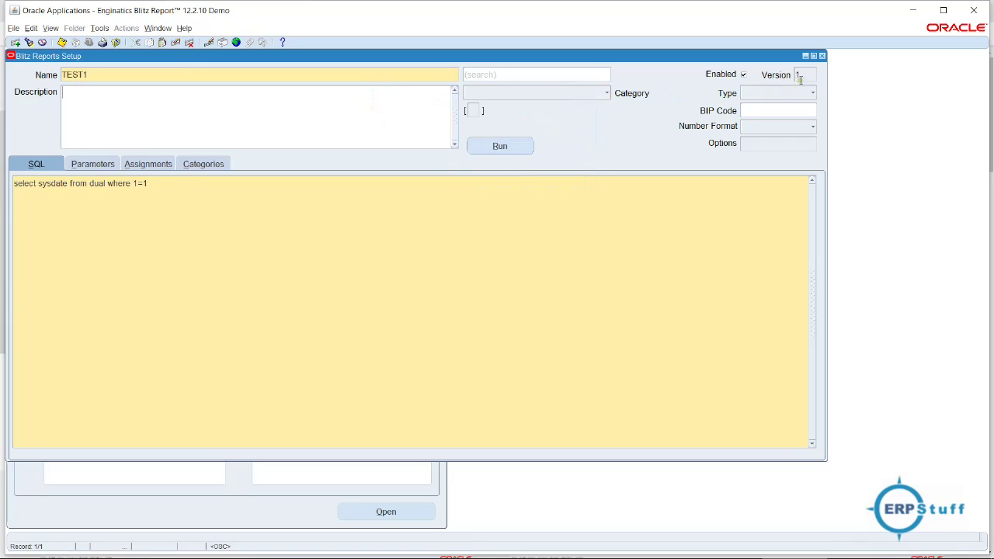
pyautogui.click(102, 29)
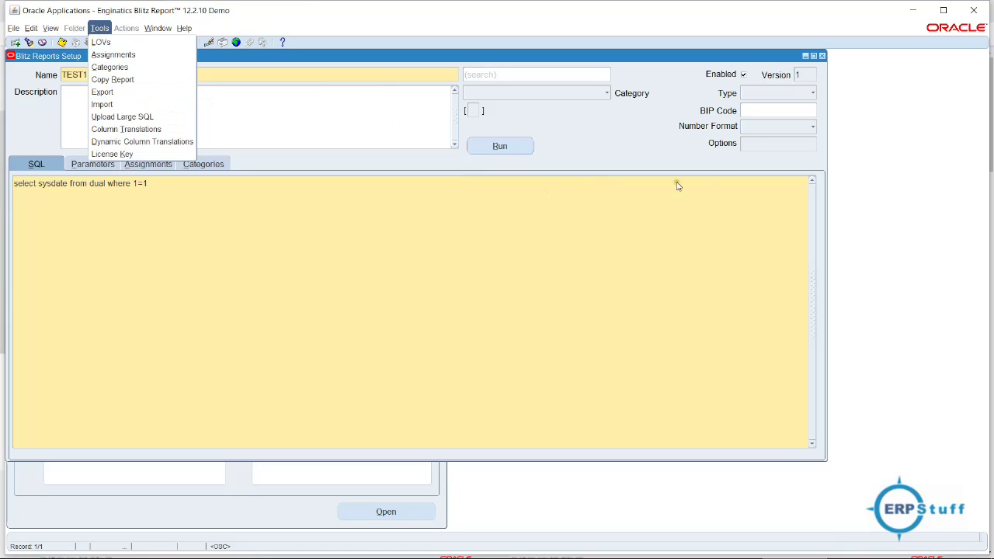
pyautogui.click(823, 59)
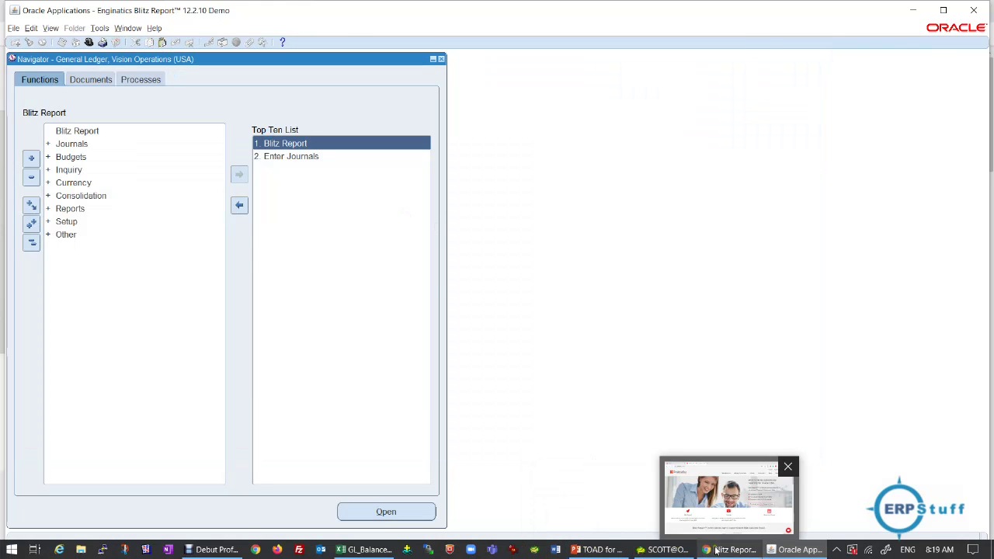
# - Bring the Chrome window showing the Enginatics website to the front
pyautogui.click(716, 550)
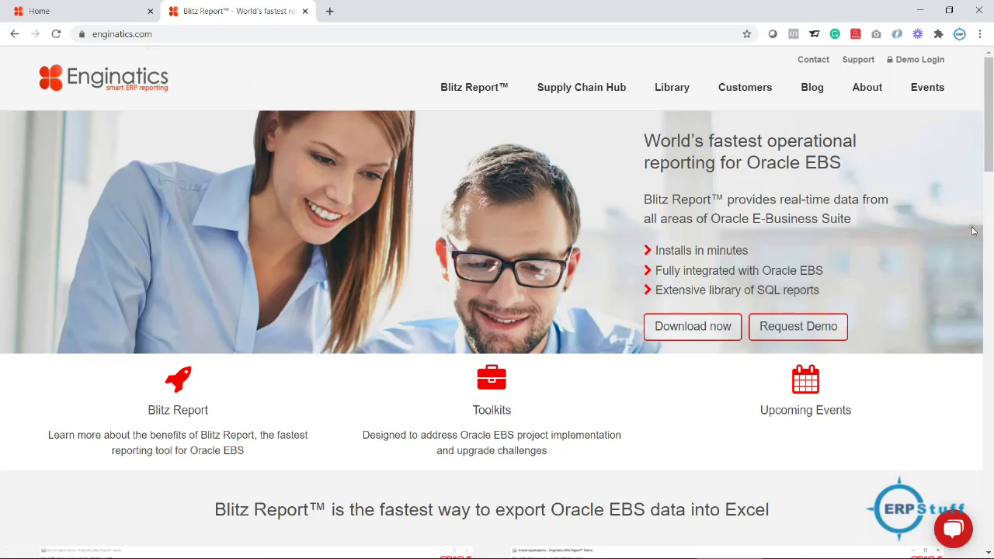
pyautogui.moveTo(873, 90)
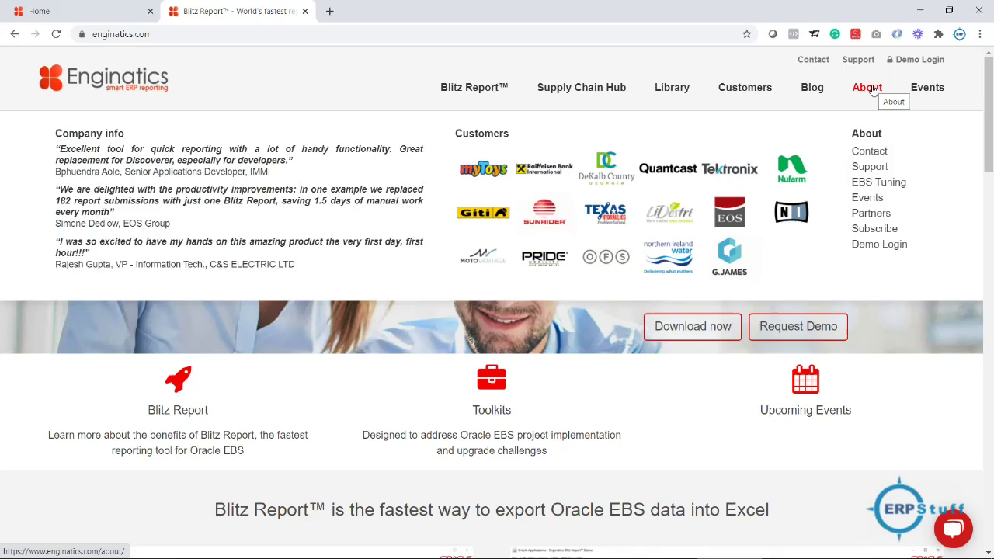
pyautogui.click(873, 90)
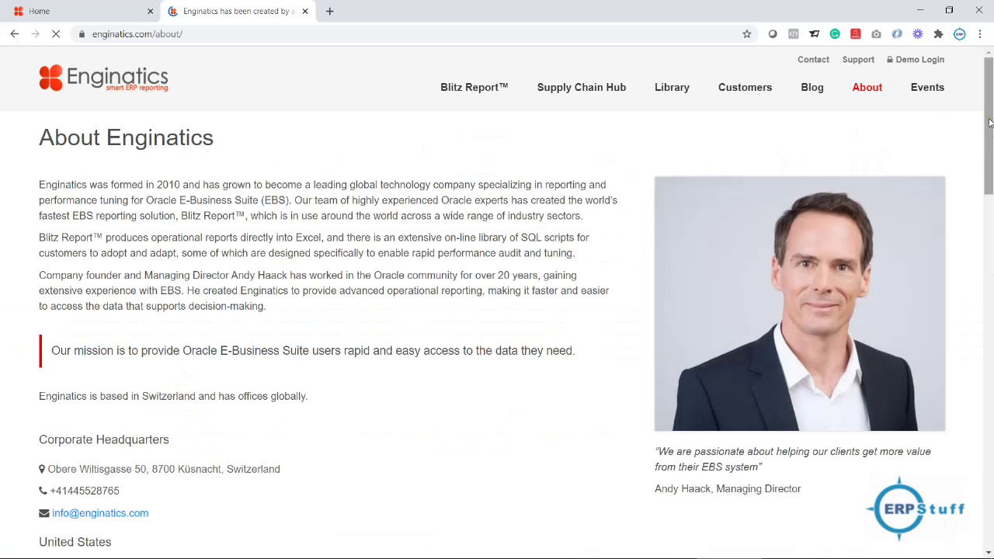
pyautogui.scroll(-1, 372, 354)
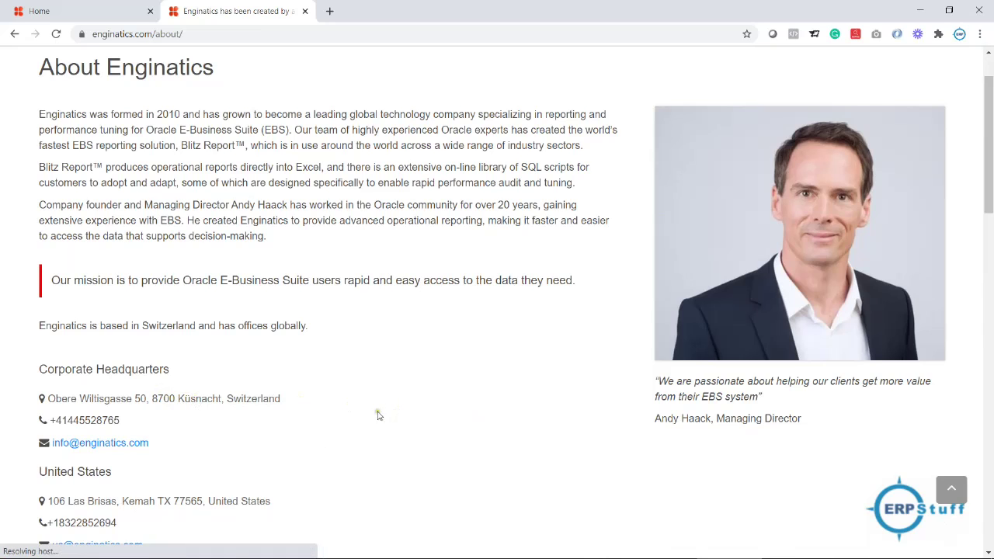
pyautogui.moveTo(988, 202); pyautogui.dragTo(59, 17)
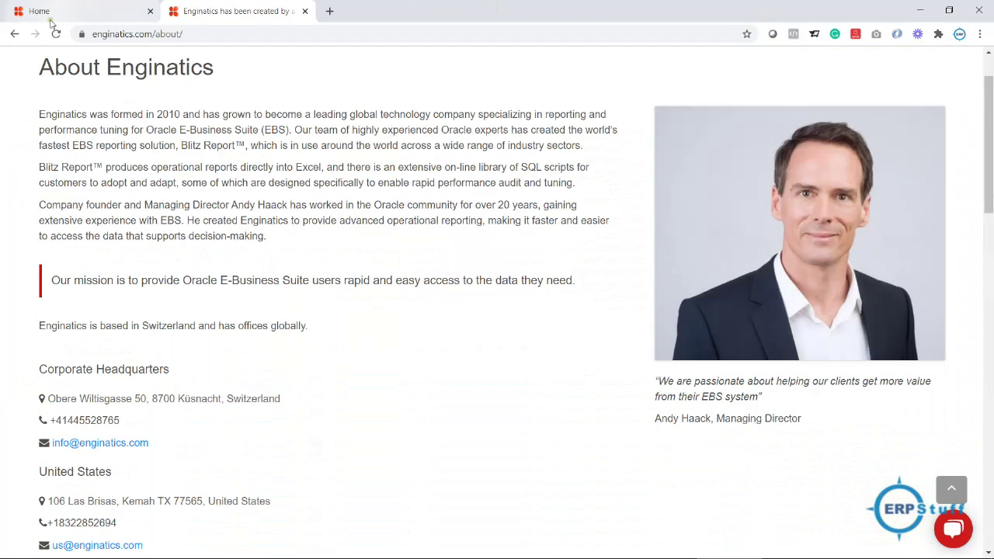
pyautogui.click(14, 34)
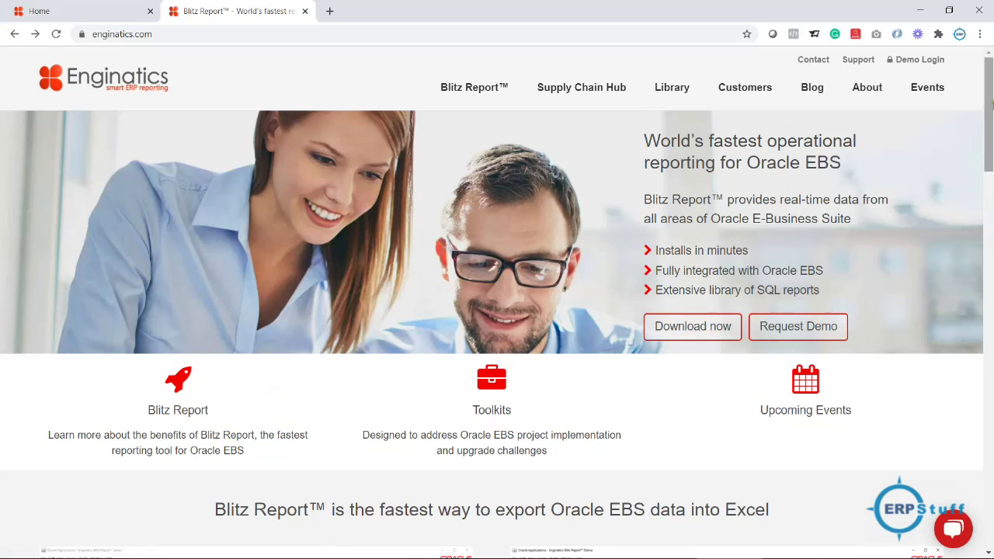
pyautogui.moveTo(990, 117); pyautogui.dragTo(991, 48)
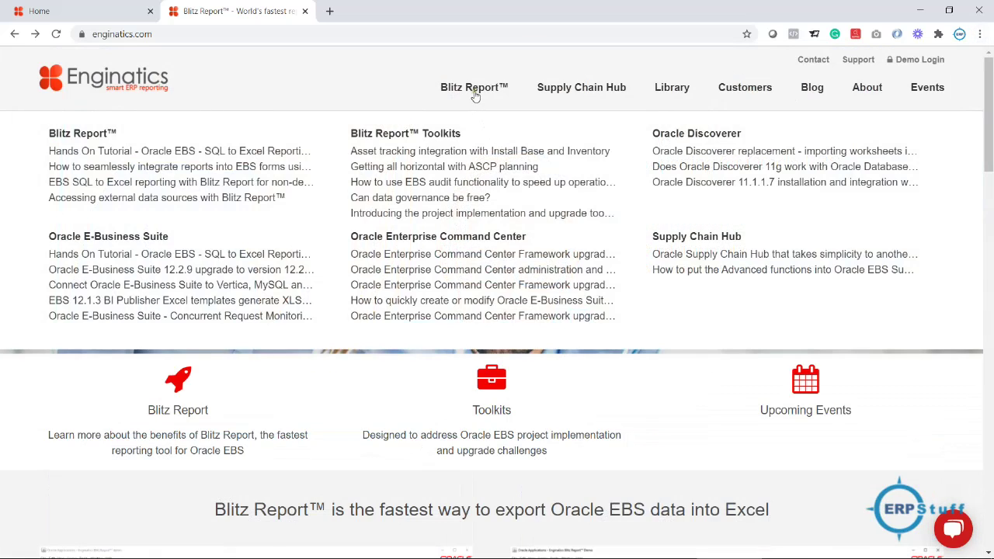
# - Open Blitz Report Pricing and scroll through the Demo, Free ($0) and Enterprise ($10/user/month) plans
pyautogui.moveTo(475, 91)
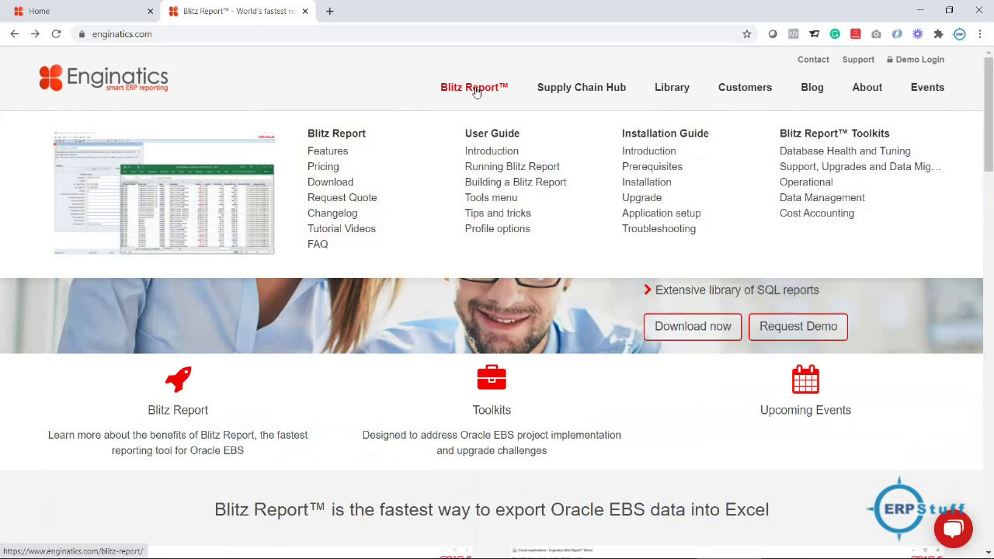
pyautogui.click(327, 170)
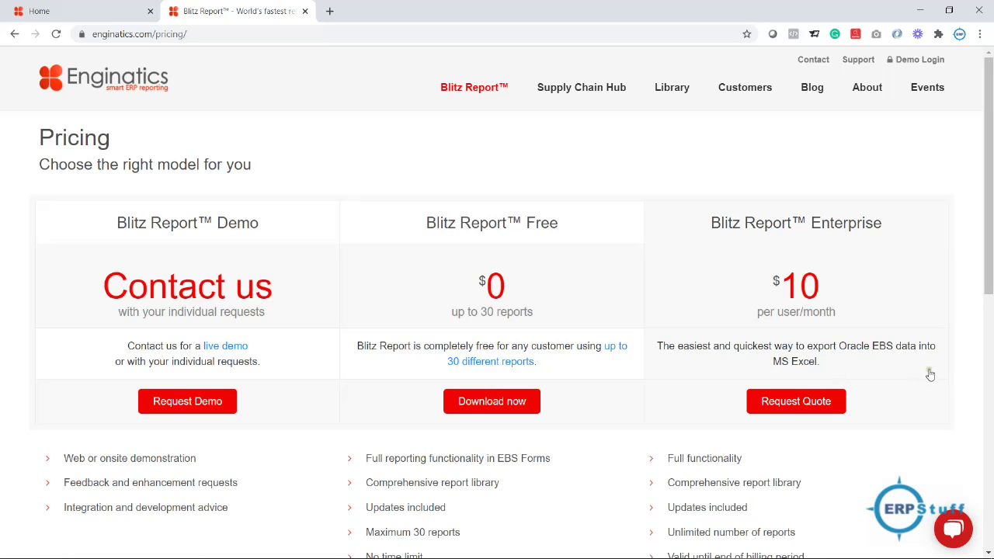
pyautogui.moveTo(991, 252); pyautogui.dragTo(990, 347)
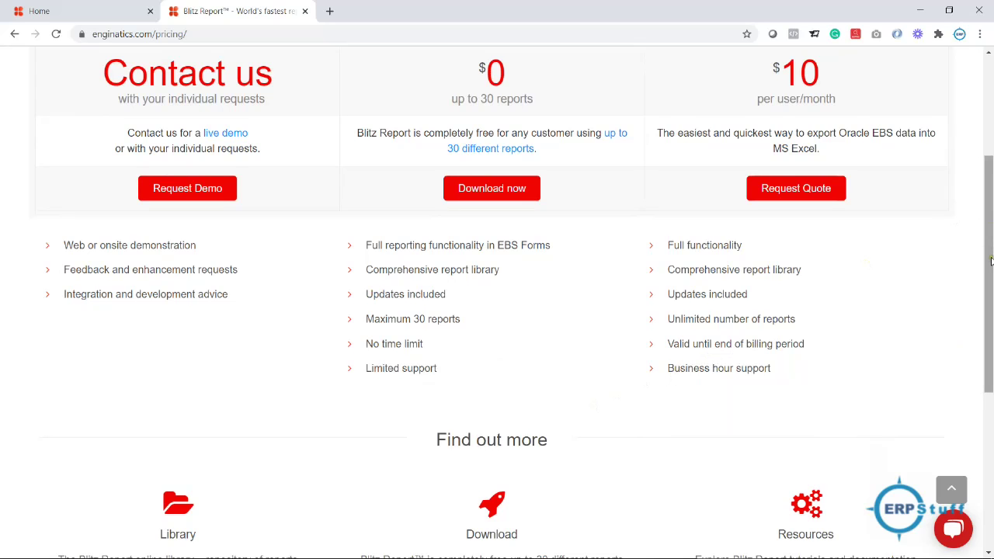
pyautogui.scroll(2, 990, 263)
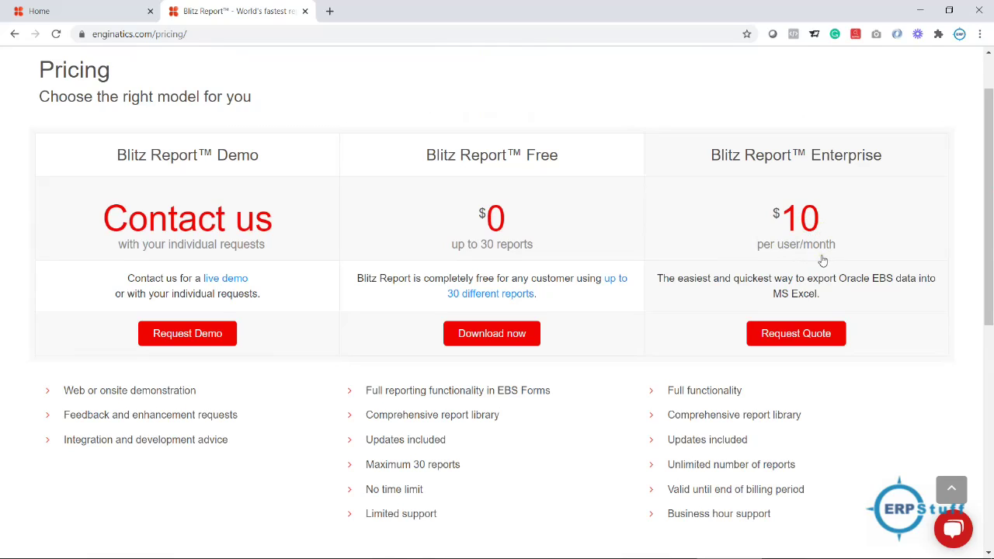
pyautogui.moveTo(990, 253); pyautogui.dragTo(987, 212)
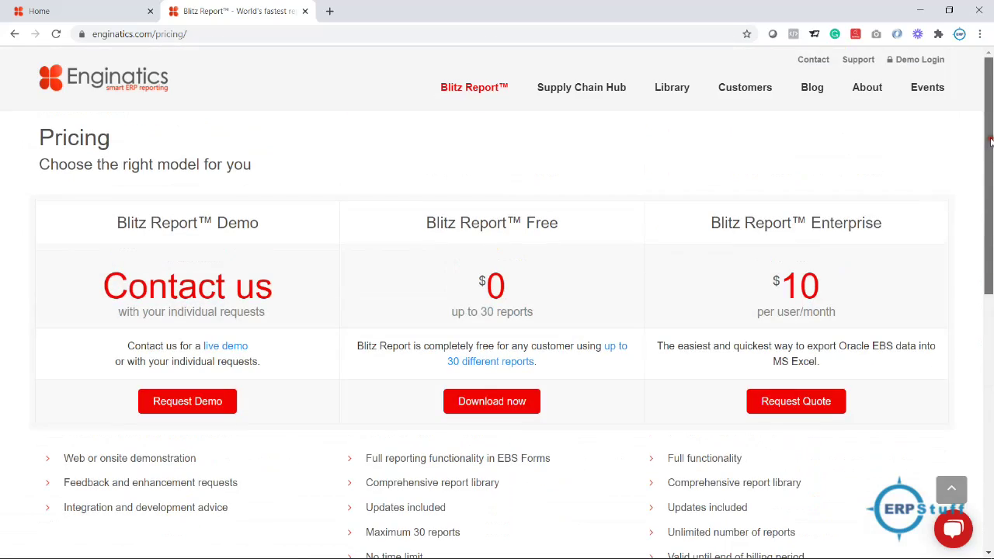
pyautogui.moveTo(514, 106)
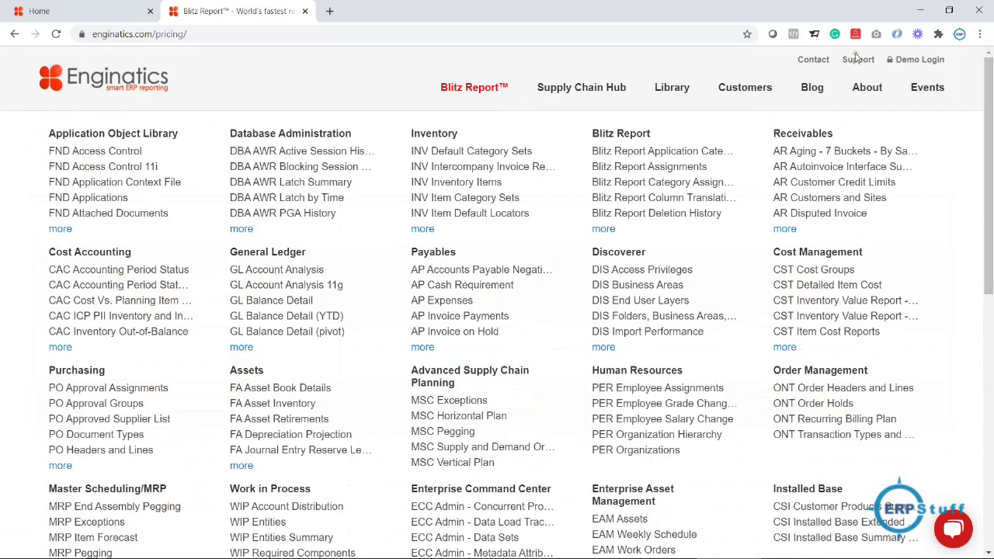
pyautogui.click(920, 62)
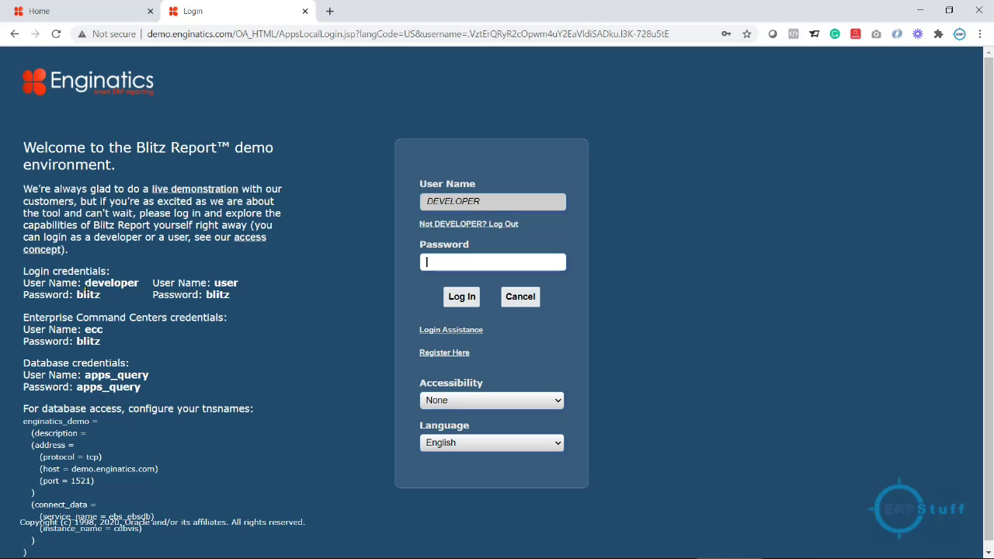
pyautogui.moveTo(82, 285); pyautogui.dragTo(125, 302)
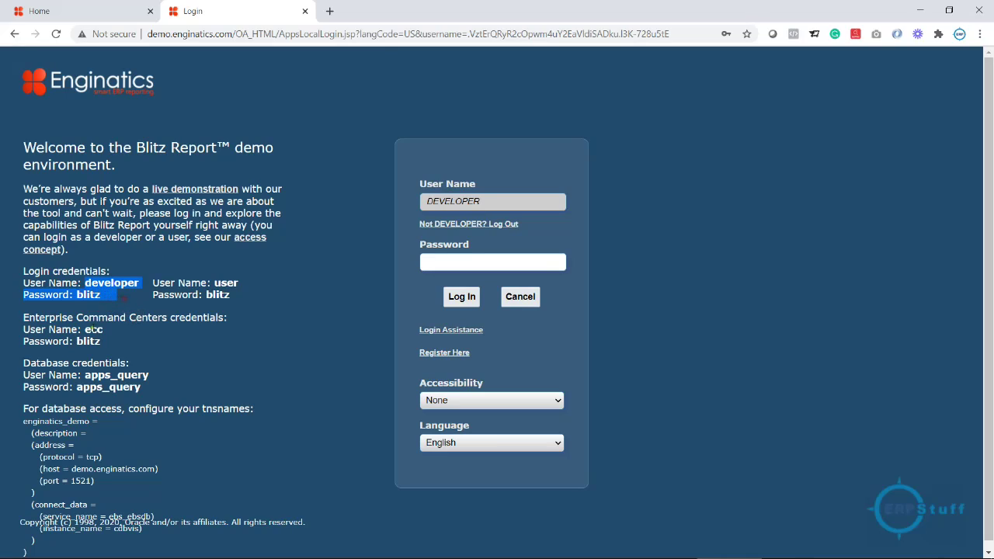
pyautogui.moveTo(80, 329); pyautogui.dragTo(157, 387)
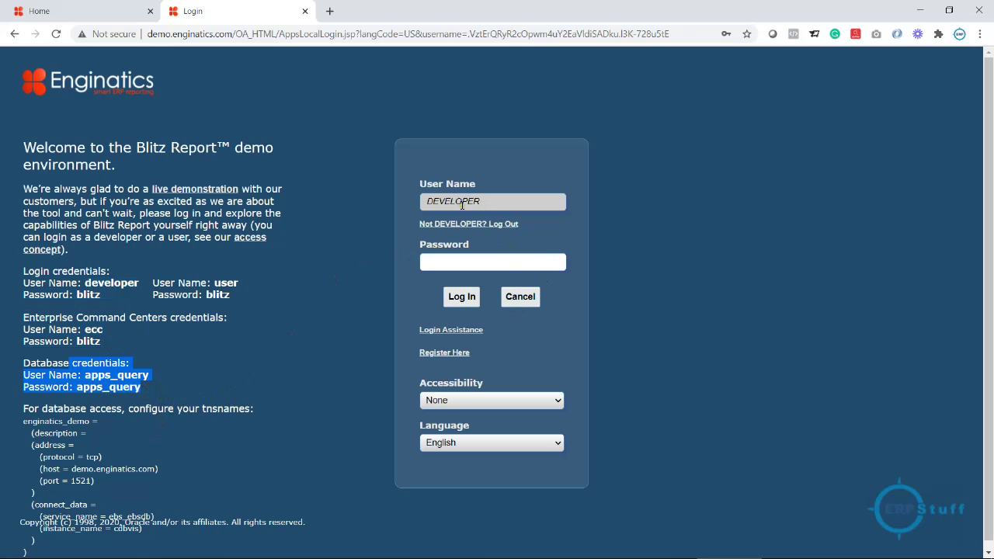
pyautogui.click(14, 35)
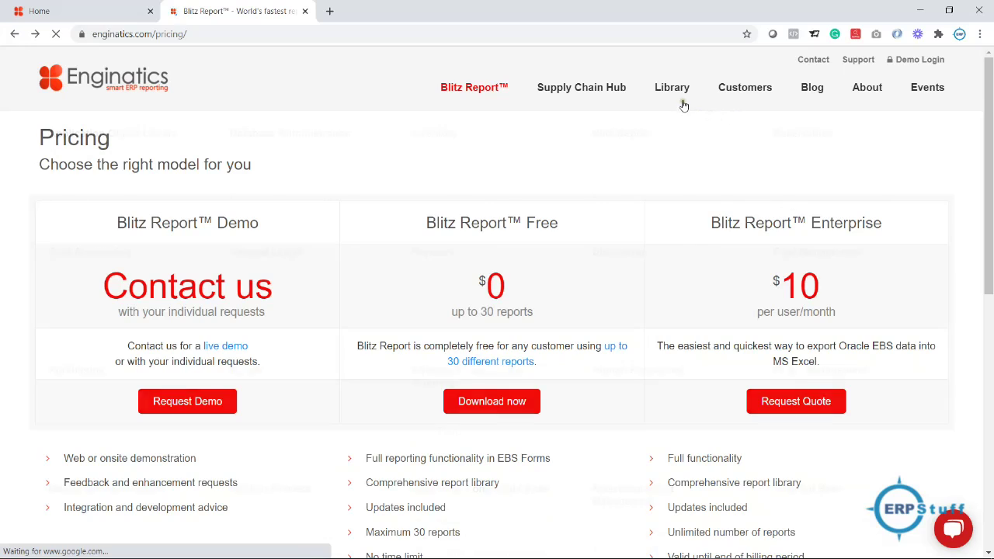
# - Open GL Account Analysis from the Library and scroll through its SQL query and parameter table
pyautogui.moveTo(675, 94)
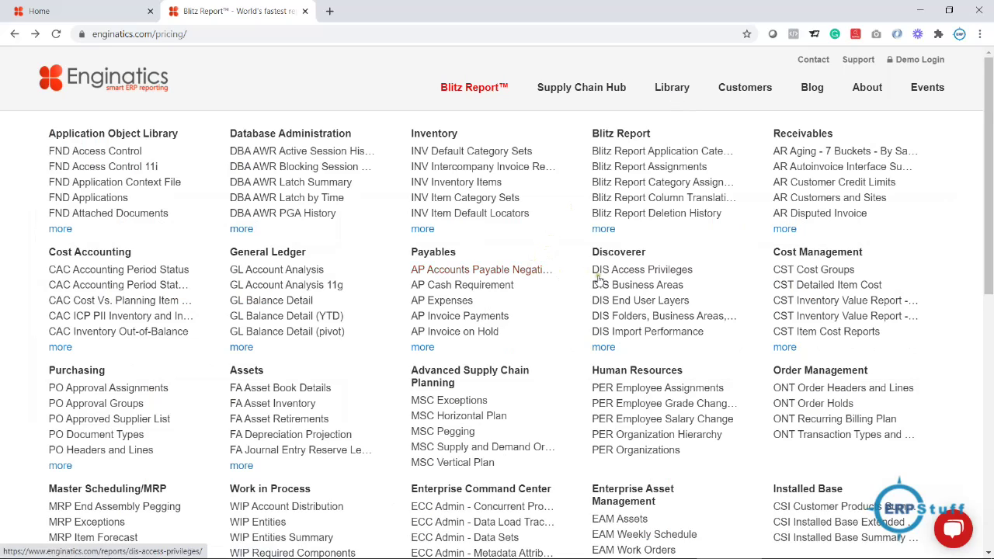
pyautogui.click(298, 273)
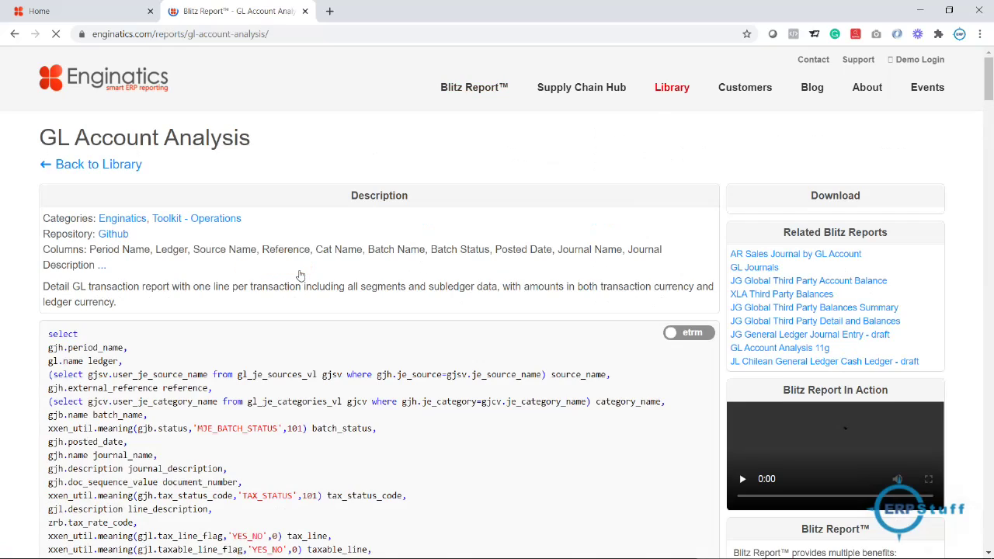
pyautogui.moveTo(271, 394)
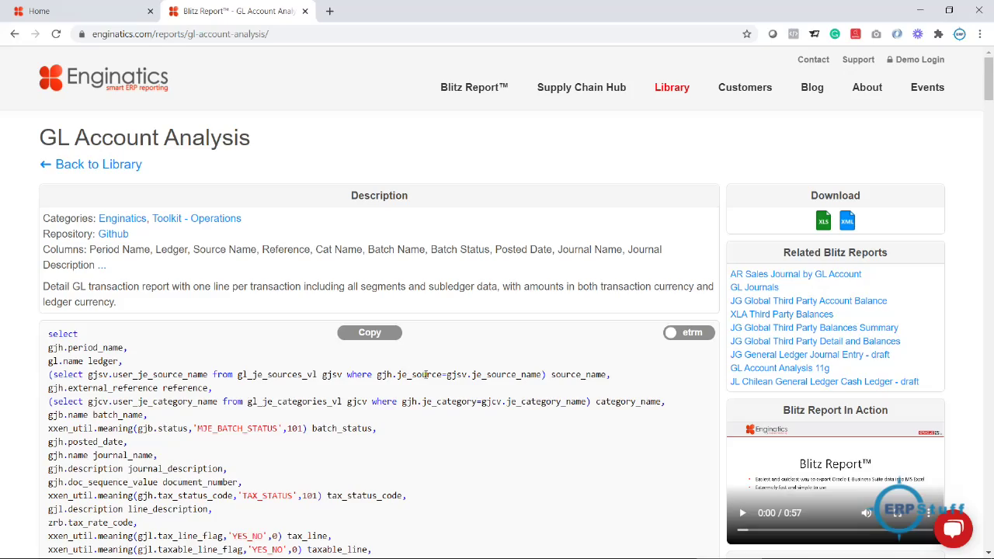
pyautogui.moveTo(987, 100); pyautogui.dragTo(990, 350)
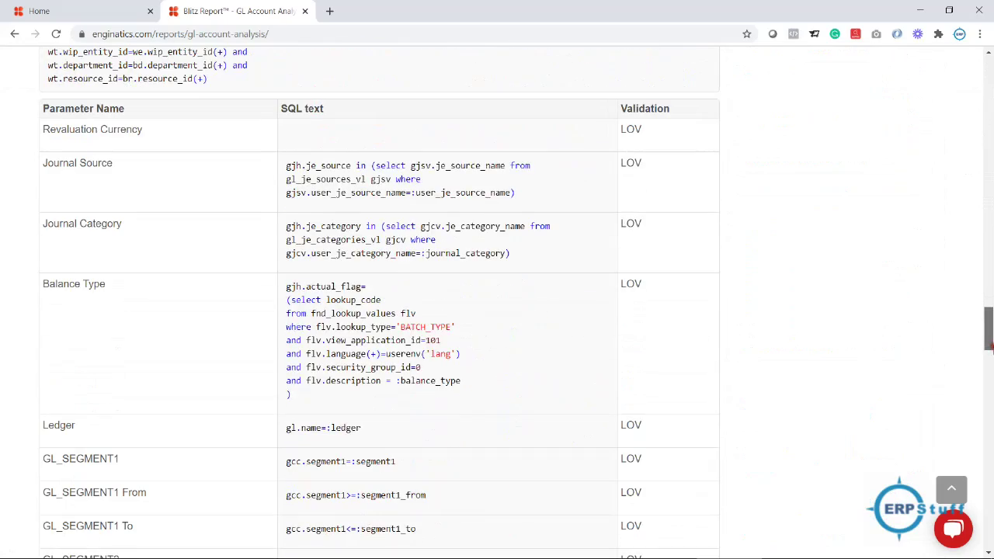
pyautogui.moveTo(991, 350); pyautogui.dragTo(990, 85)
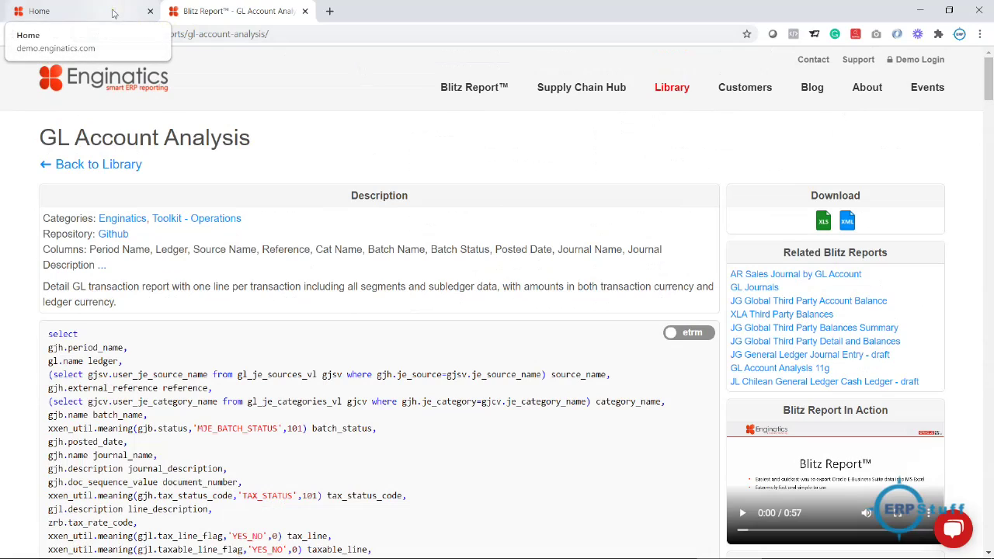
# - Go back to the Pricing page, then return to the Enginatics home page via the logo
pyautogui.click(17, 36)
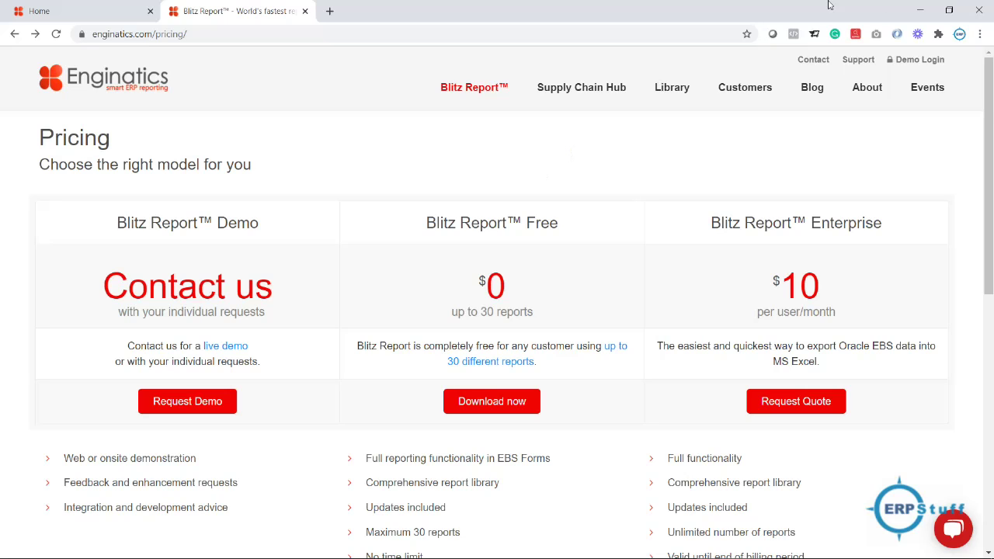
pyautogui.moveTo(867, 87)
pyautogui.click(111, 75)
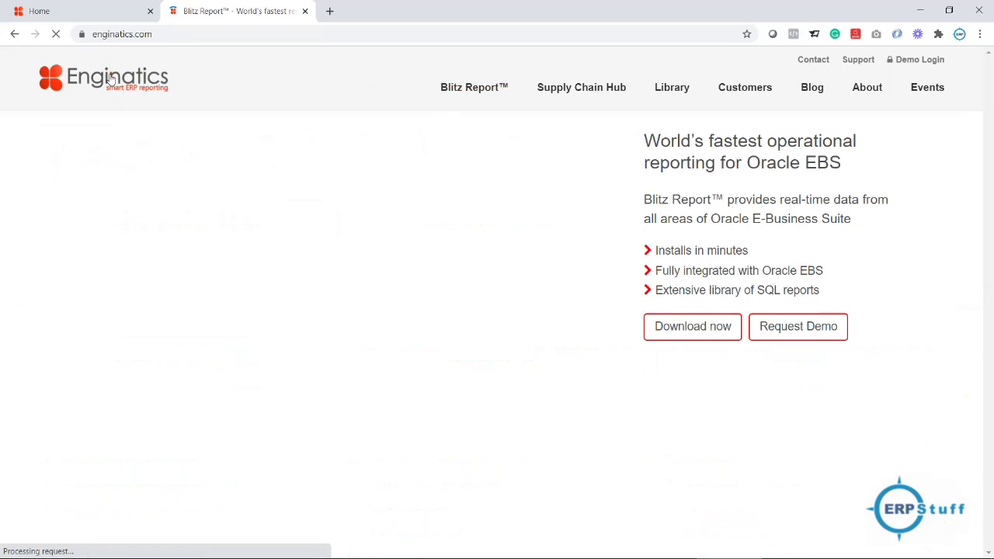